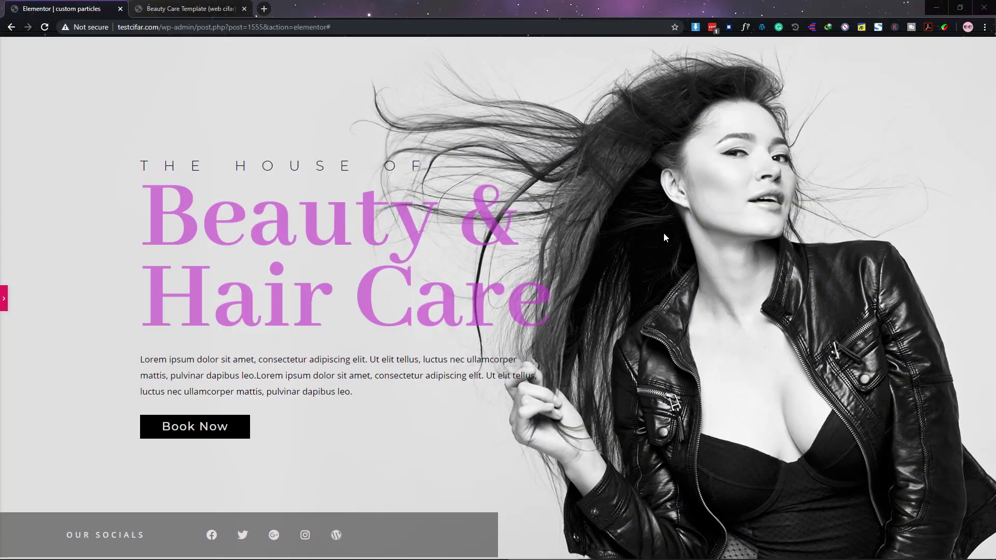
# - Add a new single-column section below the hero section and place a Spacer widget in it
pyautogui.click(3, 296)
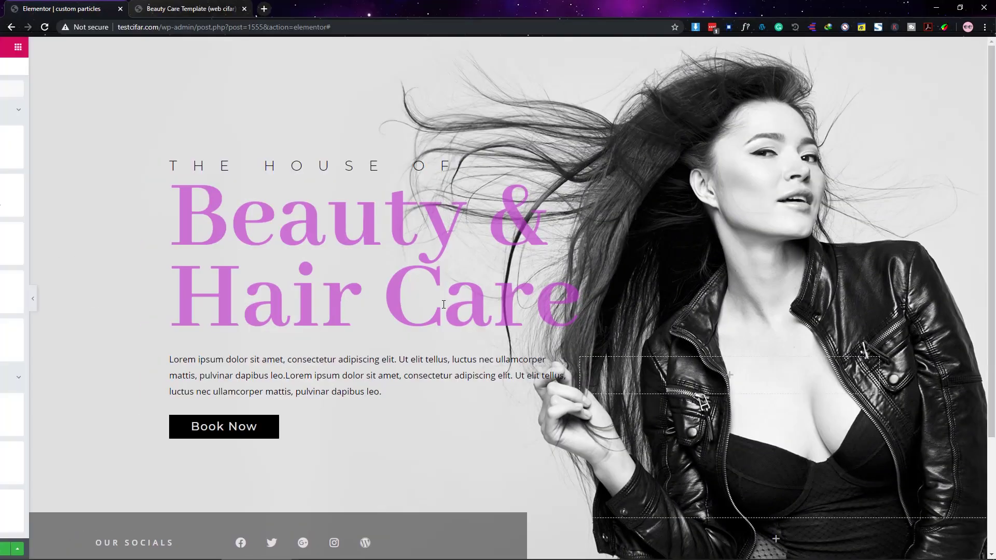
pyautogui.scroll(-3, 488, 311)
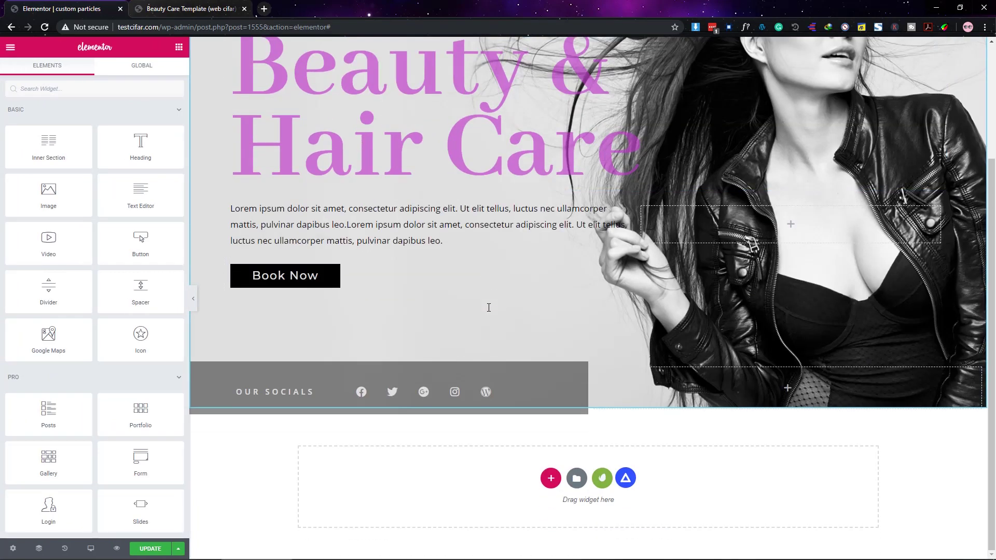
pyautogui.click(551, 478)
pyautogui.click(444, 507)
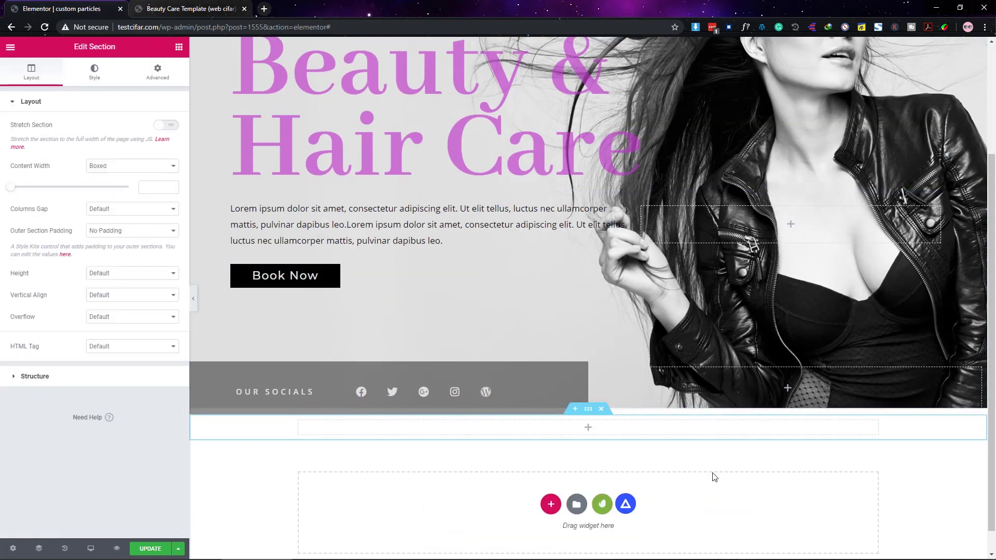
pyautogui.click(179, 47)
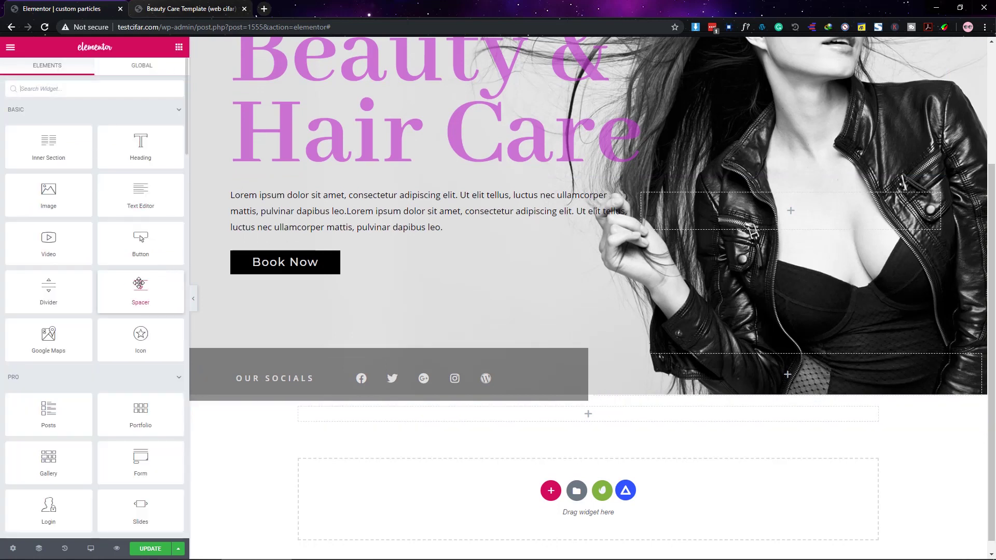
pyautogui.moveTo(136, 285); pyautogui.dragTo(507, 413)
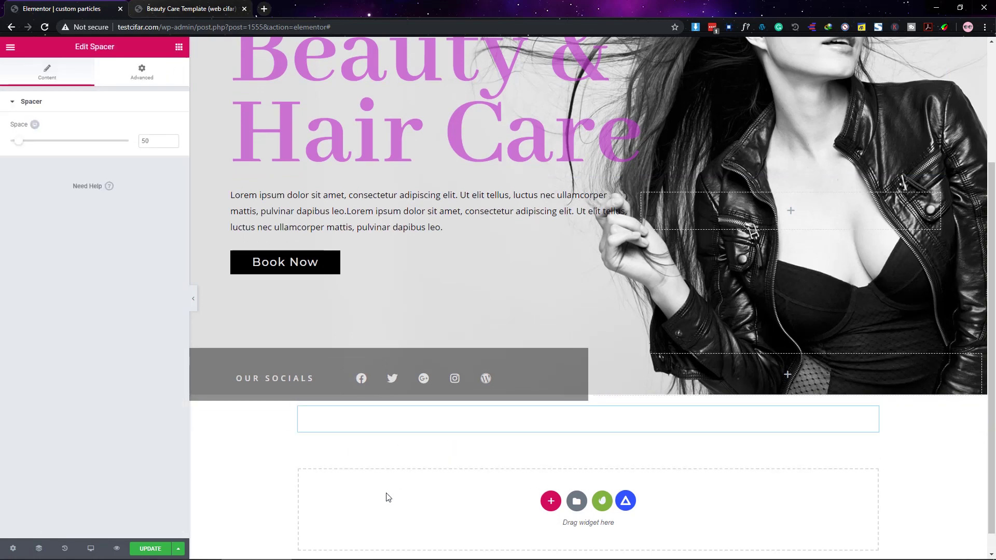
# - Give the spacer a classic solid background in purple, #7a00f4
pyautogui.click(147, 77)
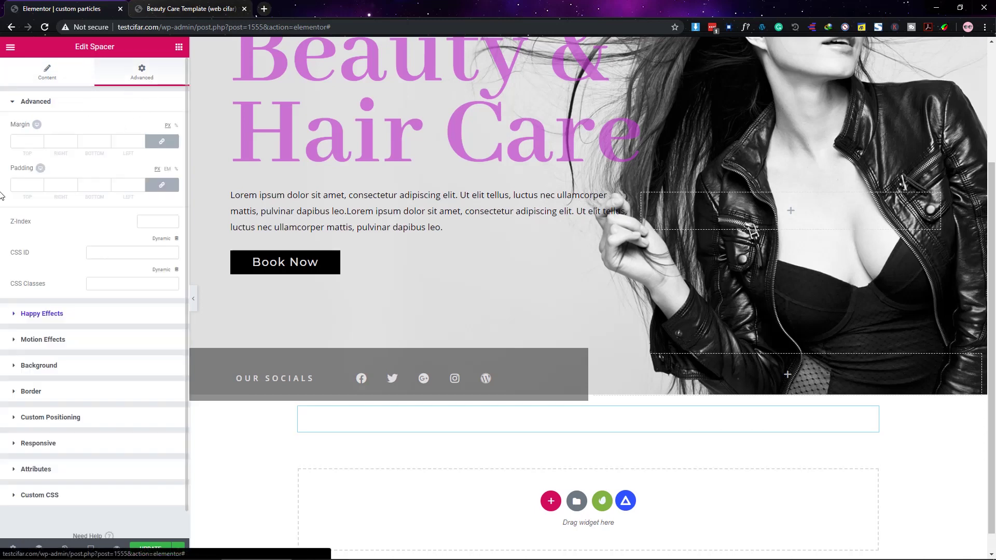
pyautogui.click(78, 366)
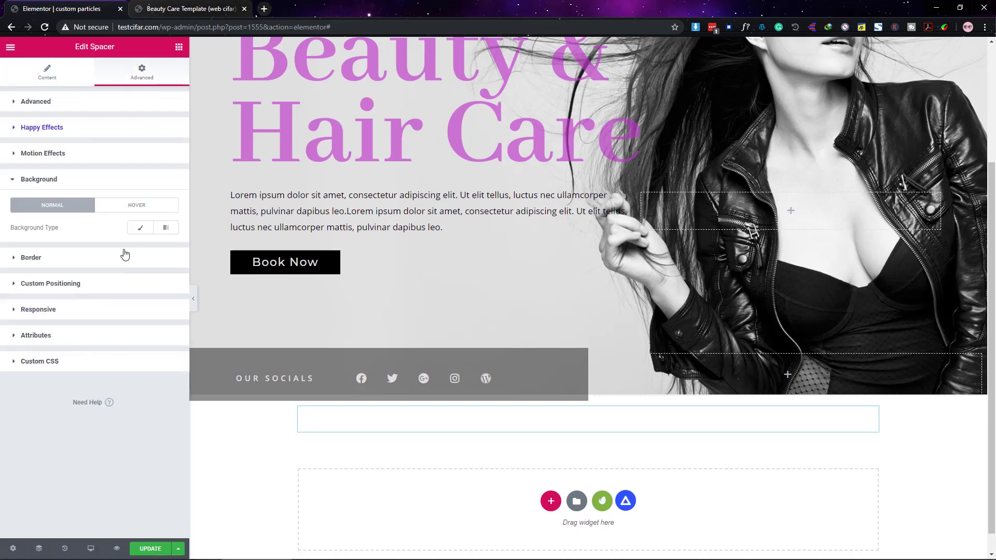
pyautogui.click(140, 228)
pyautogui.click(167, 250)
pyautogui.click(155, 280)
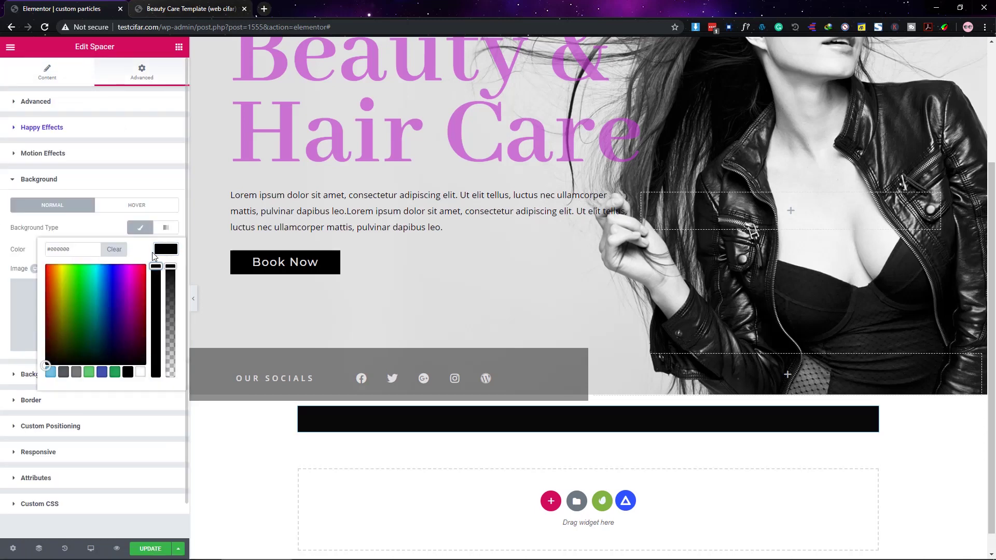
pyautogui.click(121, 268)
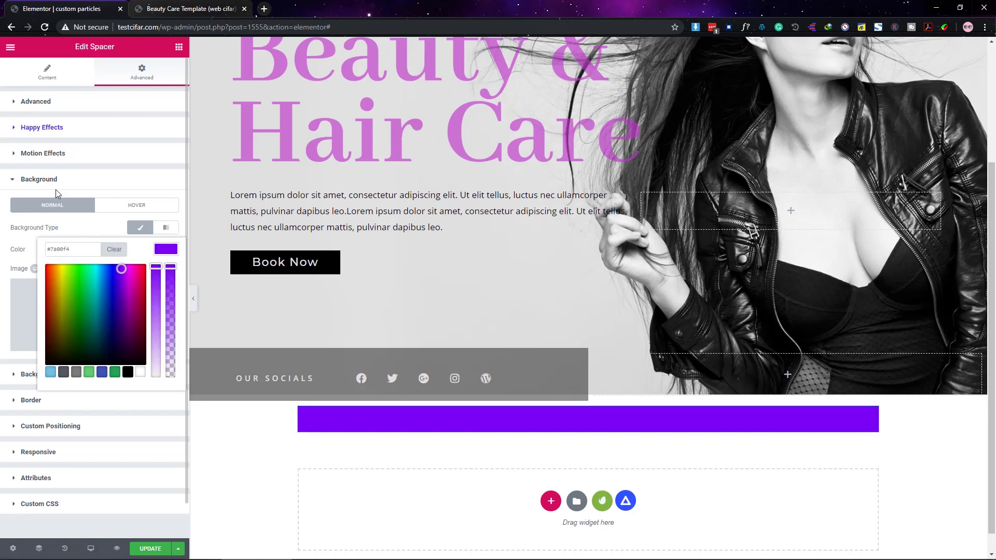
pyautogui.click(56, 180)
# - Try taller space values of 213 and 239 for the spacer, and settle on 100
pyautogui.click(46, 73)
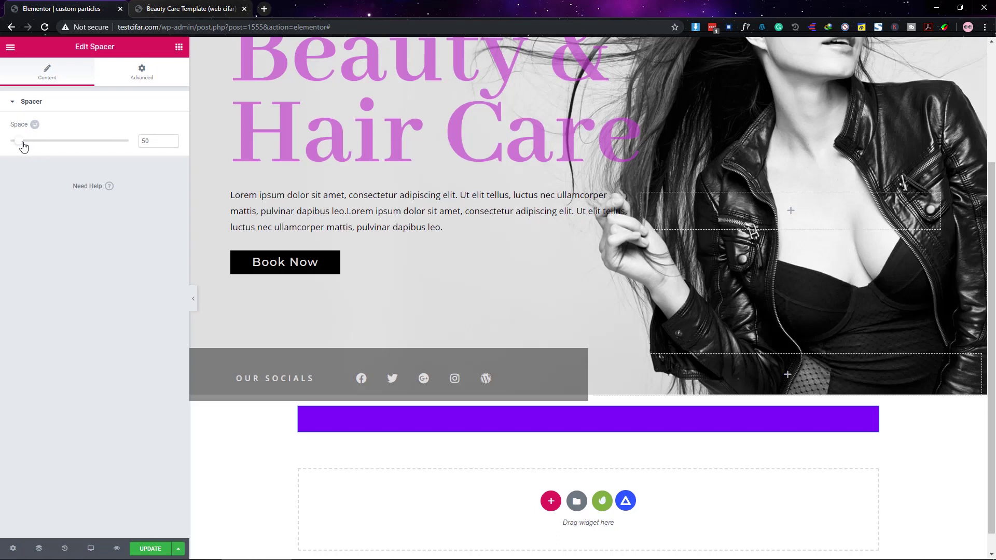
pyautogui.moveTo(21, 145); pyautogui.dragTo(56, 148)
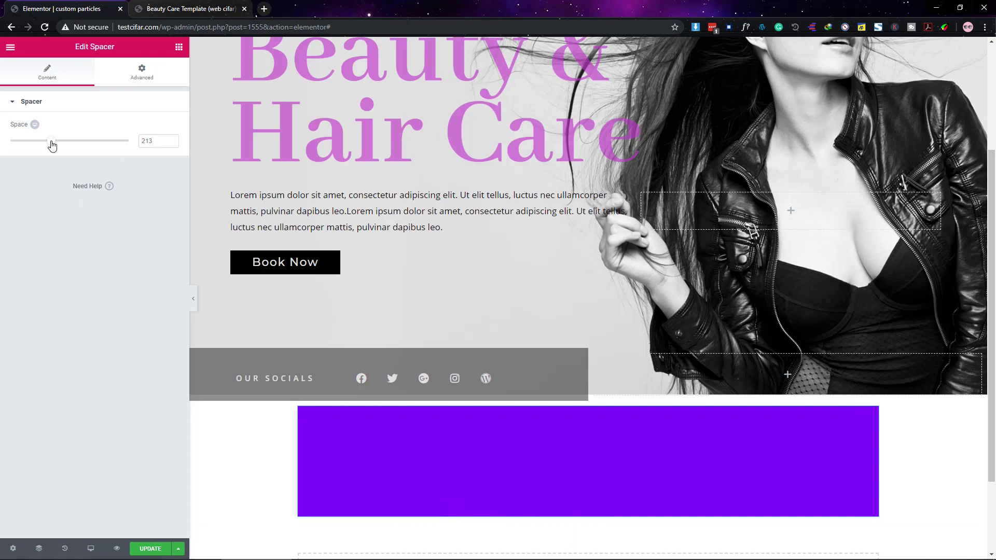
pyautogui.moveTo(51, 146)
pyautogui.mouseDown()
pyautogui.moveTo(67, 145)
pyautogui.moveTo(25, 145)
pyautogui.moveTo(84, 147)
pyautogui.moveTo(26, 143)
pyautogui.moveTo(67, 145)
pyautogui.moveTo(46, 144)
pyautogui.moveTo(57, 145)
pyautogui.mouseUp()
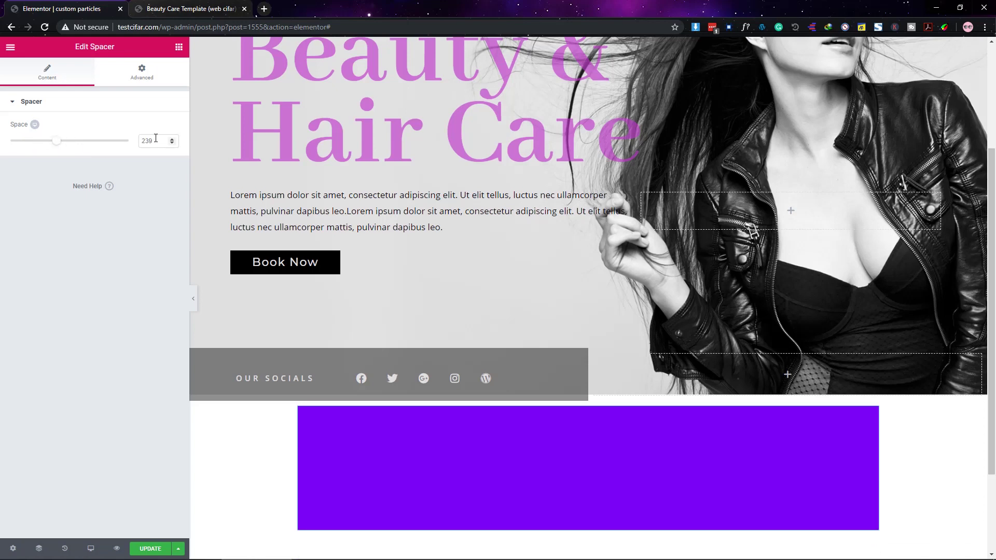
pyautogui.moveTo(155, 138); pyautogui.dragTo(120, 137)
pyautogui.write('100')
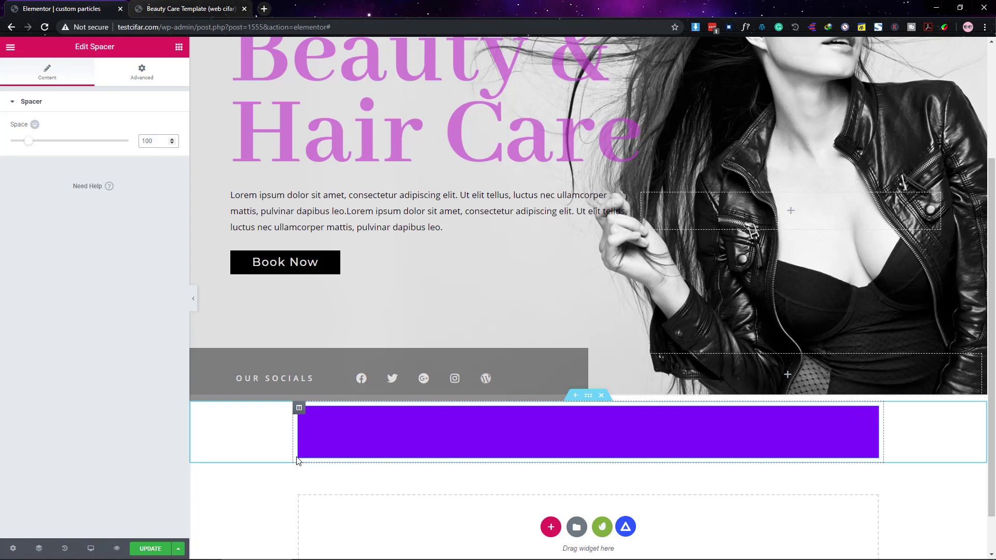
# - Switch the spacer's width to Custom in its custom positioning settings and set it to 100 px
pyautogui.click(150, 80)
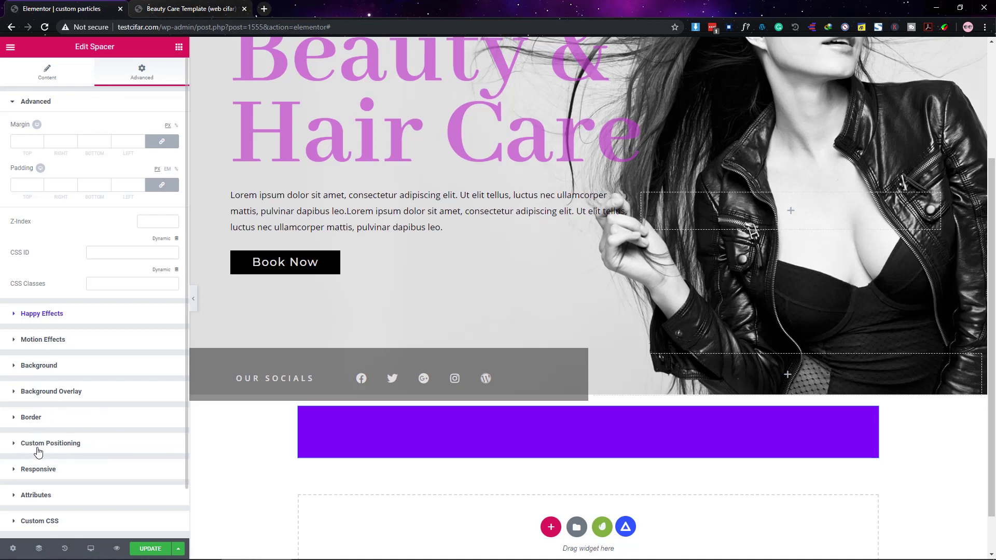
pyautogui.click(38, 447)
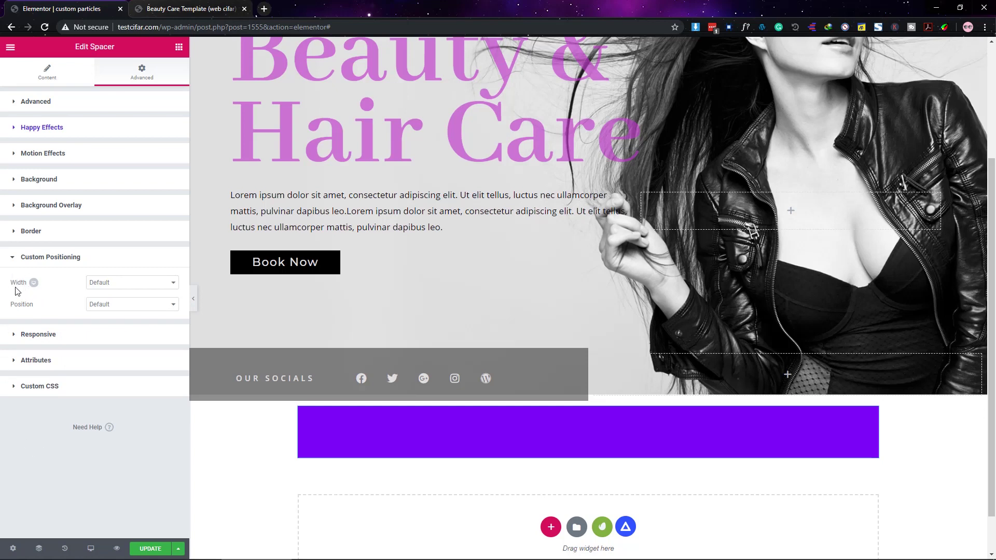
pyautogui.click(151, 286)
pyautogui.click(126, 320)
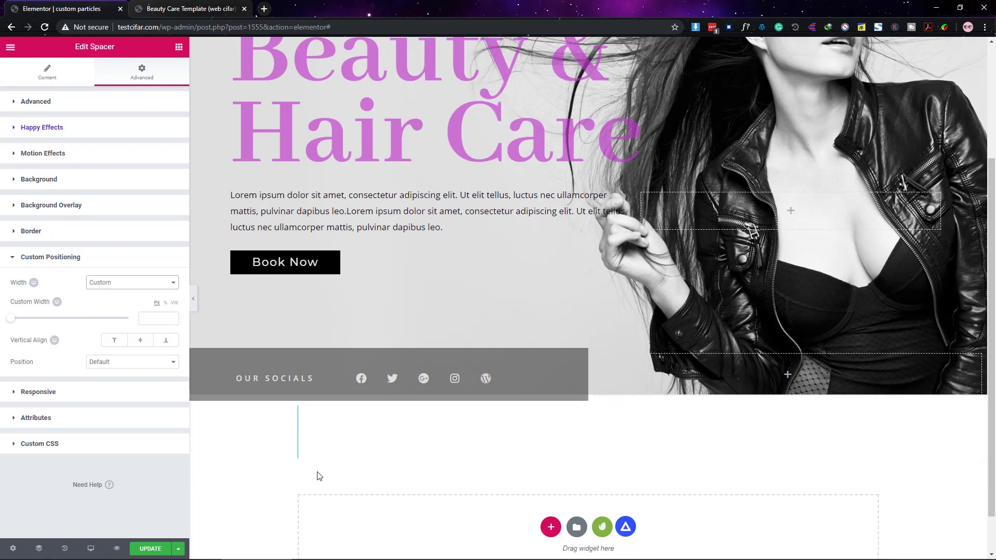
pyautogui.click(145, 318)
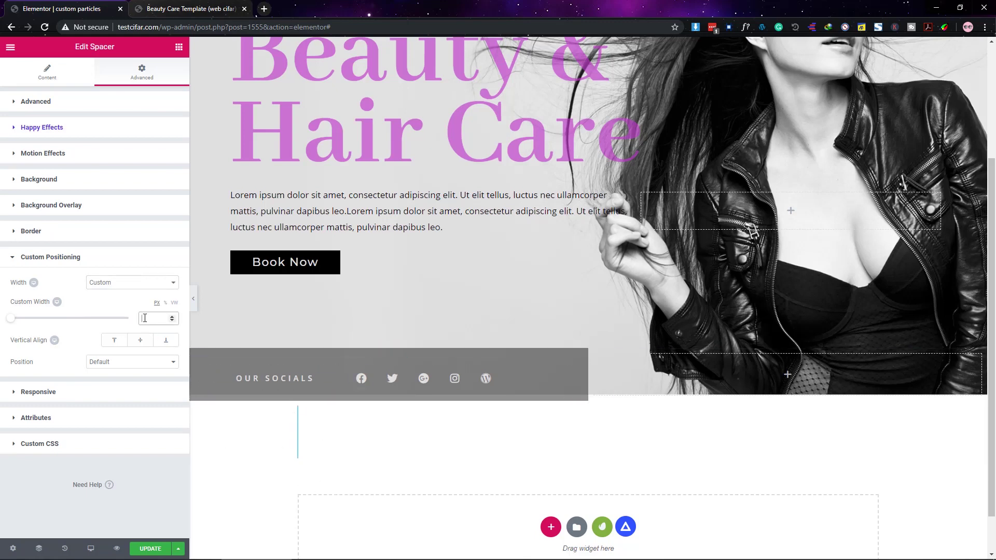
pyautogui.write('100')
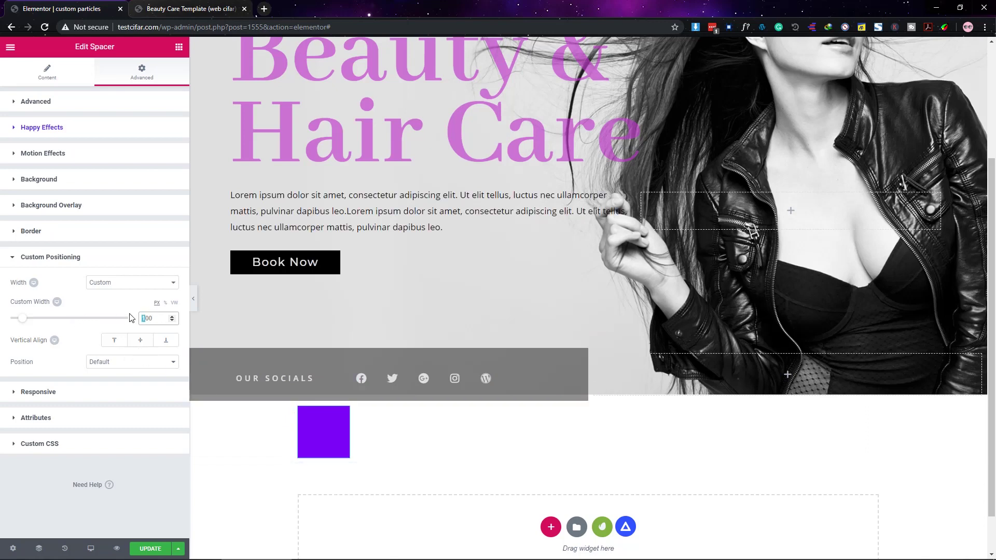
# - Try a custom width of 200 px for the spacer and widen it further to 569 px
pyautogui.press('BackSpace')
pyautogui.write('2')
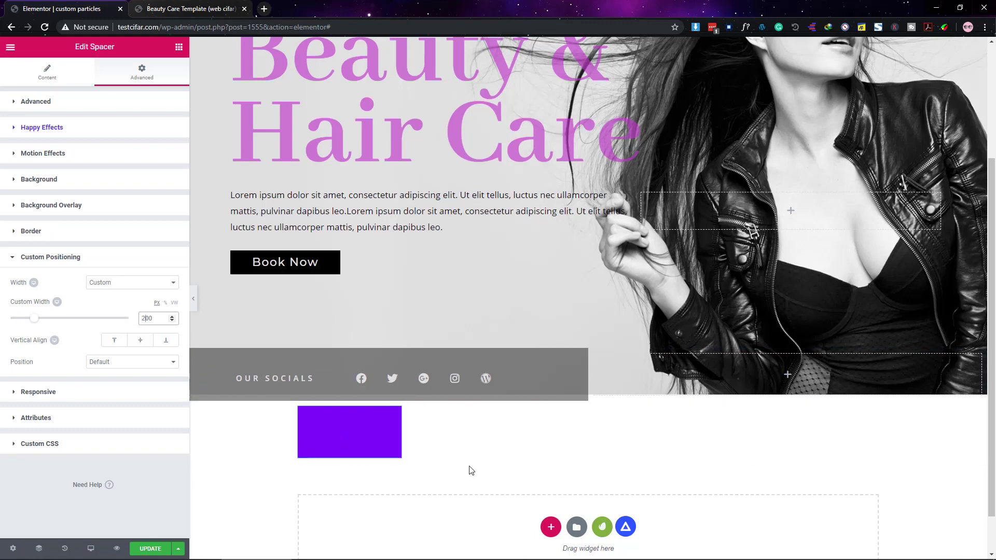
pyautogui.click(36, 320)
pyautogui.moveTo(36, 320); pyautogui.dragTo(80, 331)
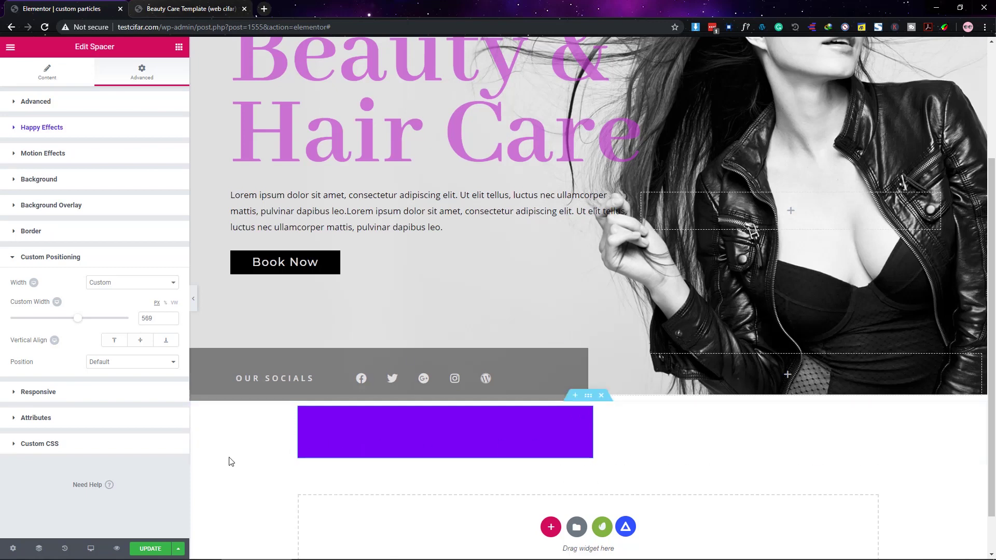
# - Adjust the spacer's space value slightly to 97 and restore it to 100
pyautogui.click(29, 84)
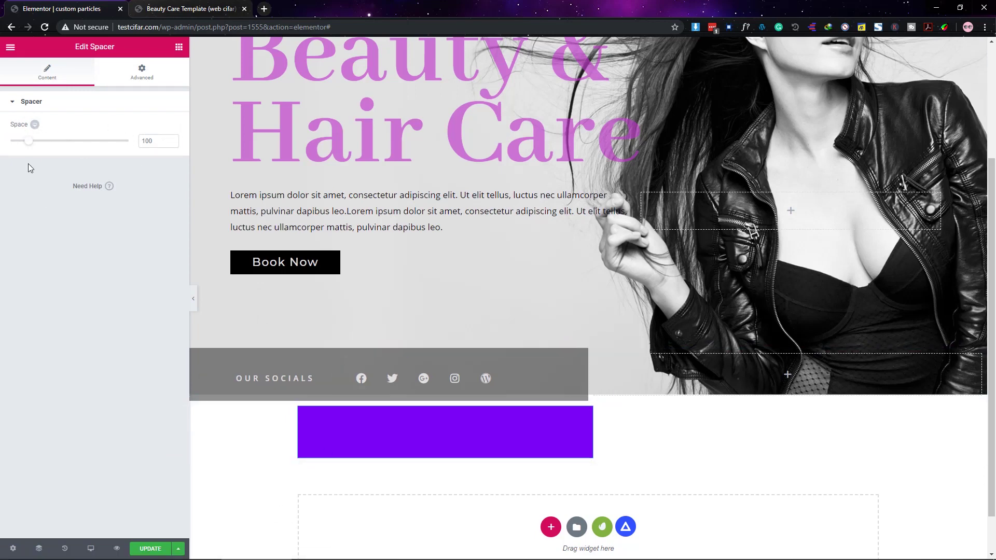
pyautogui.moveTo(31, 146)
pyautogui.mouseDown()
pyautogui.moveTo(60, 149)
pyautogui.moveTo(31, 150)
pyautogui.mouseUp()
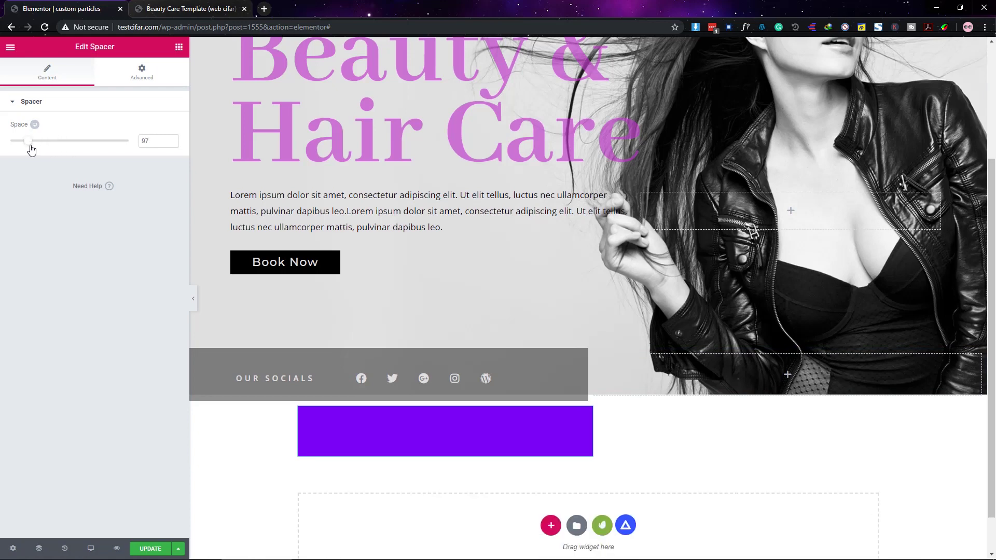
pyautogui.click(141, 143)
pyautogui.write('100')
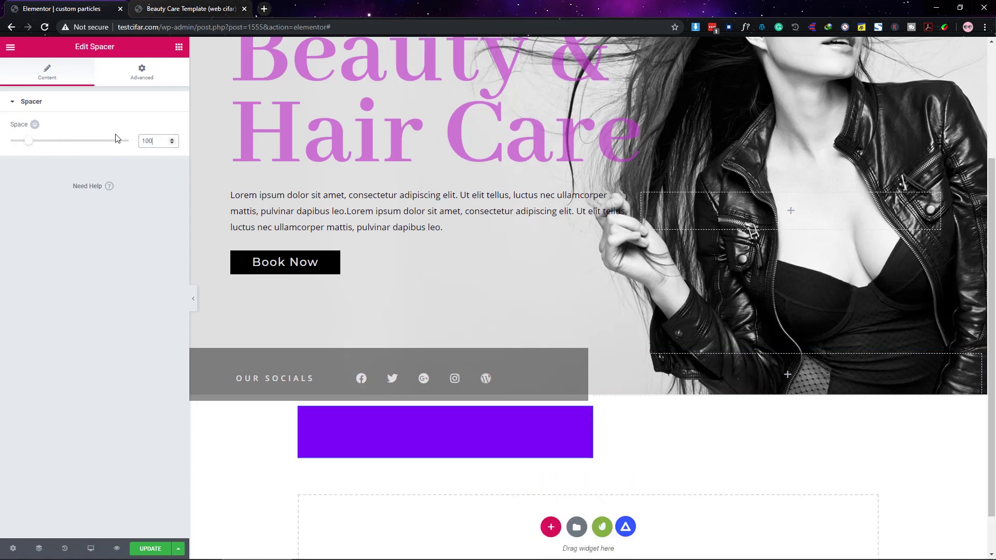
# - Set the spacer's custom width back to 100 px so it forms a square
pyautogui.click(137, 83)
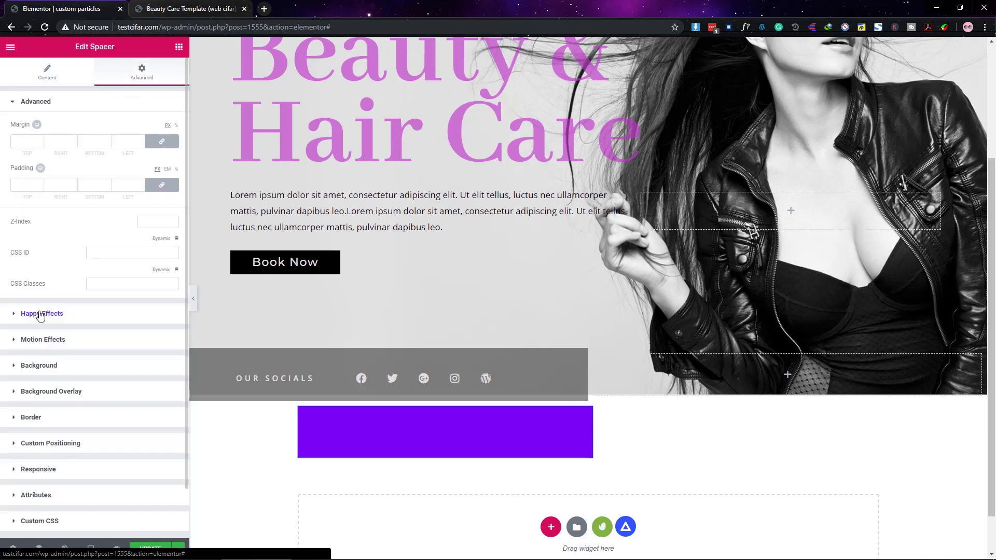
pyautogui.click(66, 447)
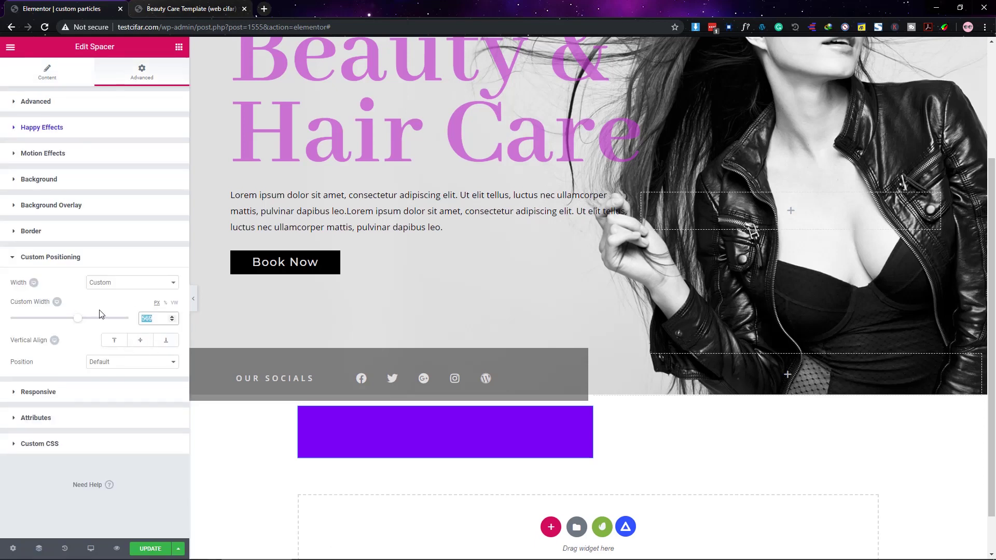
pyautogui.write('100')
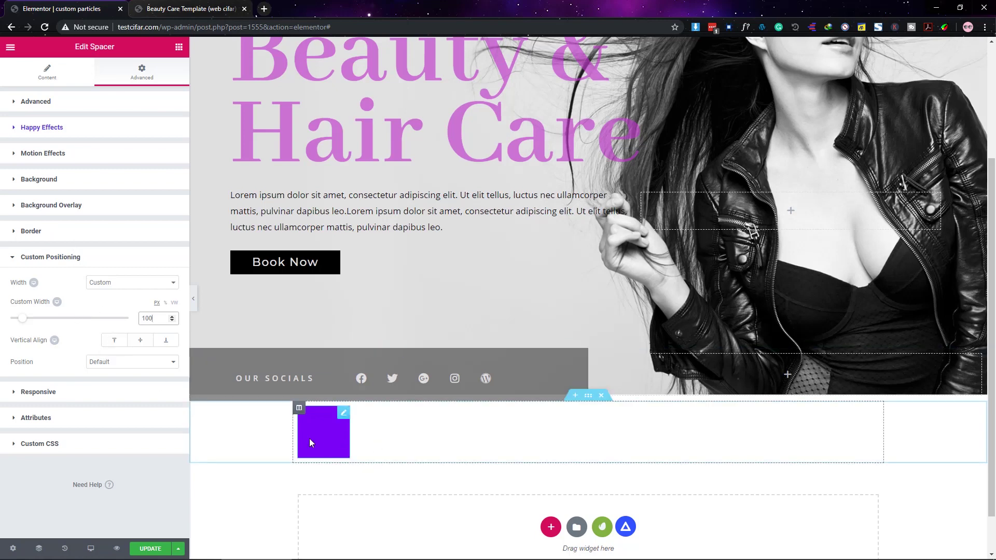
# - Set the spacer's position to Absolute and move the purple square up onto the woman's hair, at offsets of about 757 and -922 px
pyautogui.scroll(2, 309, 438)
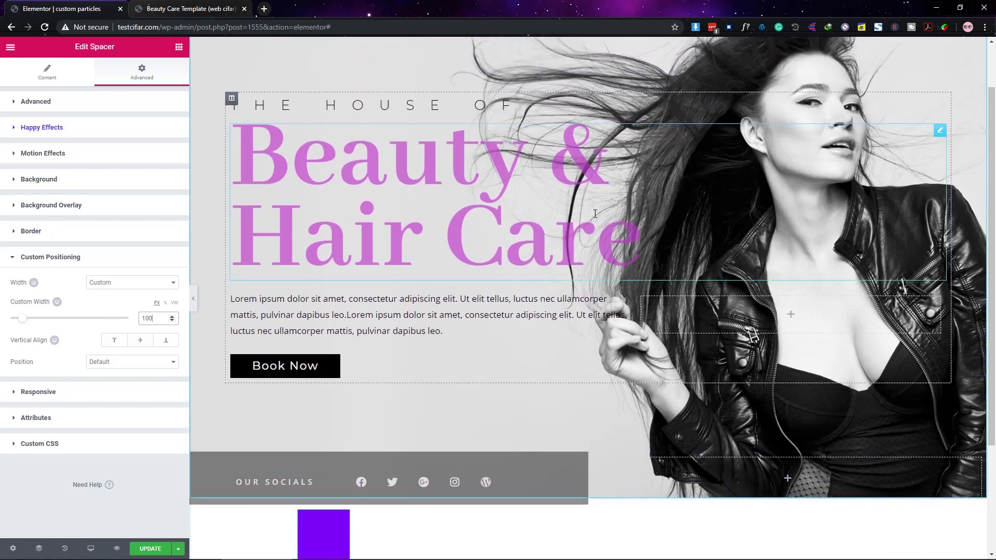
pyautogui.scroll(1, 594, 214)
pyautogui.scroll(-4, 519, 250)
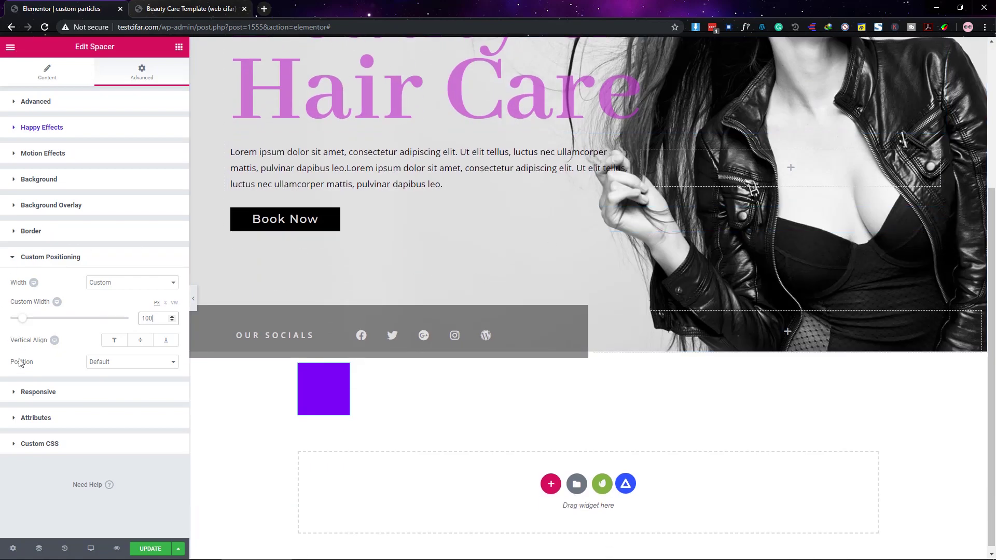
pyautogui.click(134, 368)
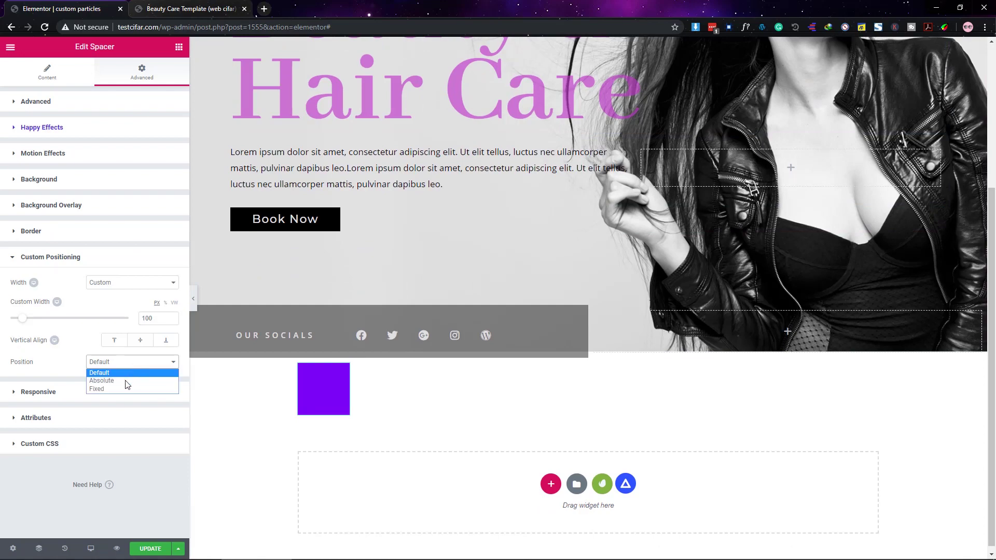
pyautogui.click(123, 382)
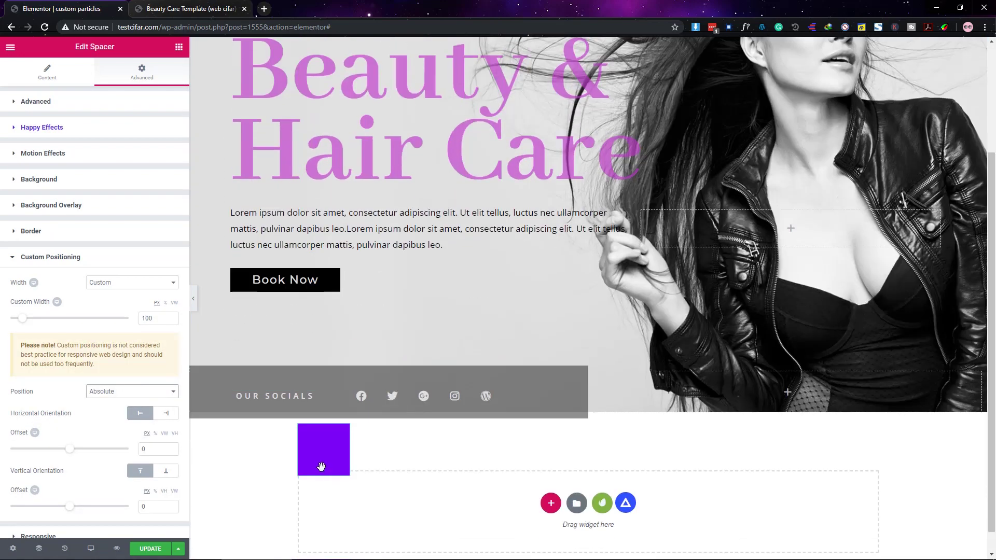
pyautogui.moveTo(320, 449); pyautogui.dragTo(720, 94)
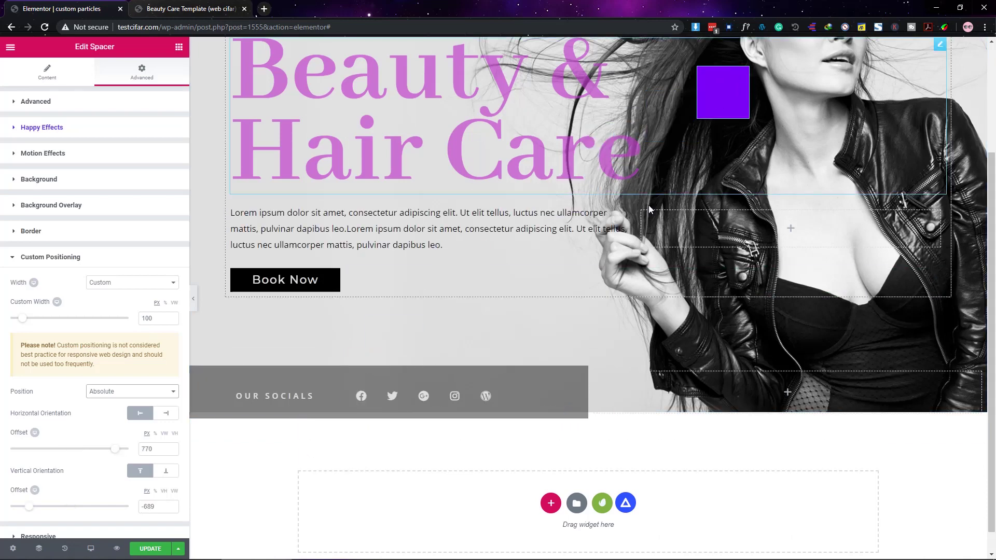
pyautogui.moveTo(732, 225); pyautogui.dragTo(719, 129)
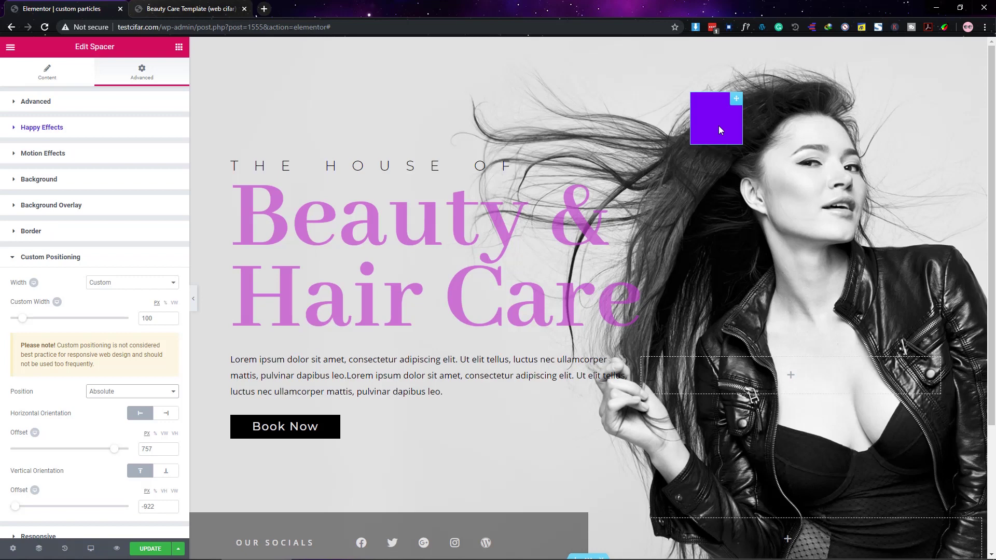
# - Shrink the purple square by setting both its custom width and its spacer space to 50 px
pyautogui.doubleClick(151, 318)
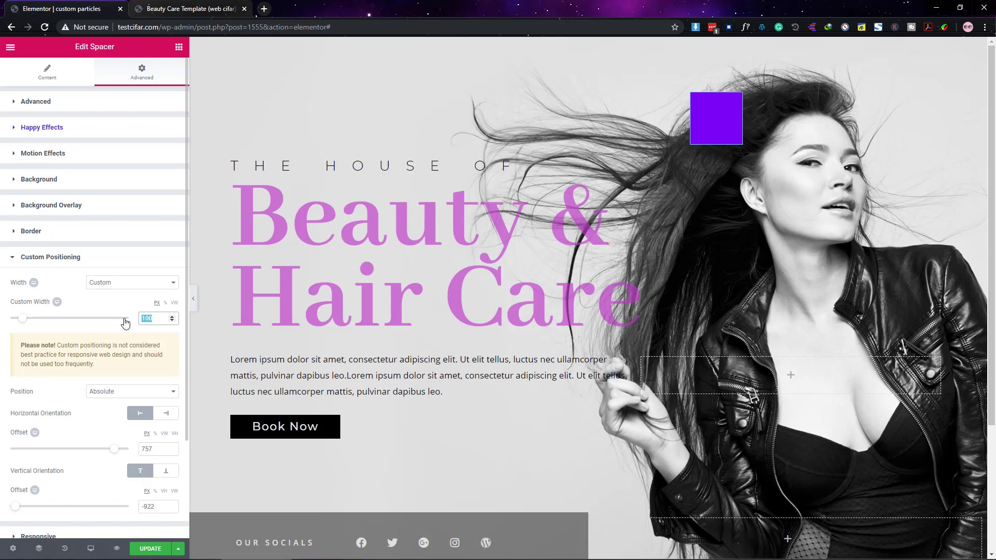
pyautogui.write('50')
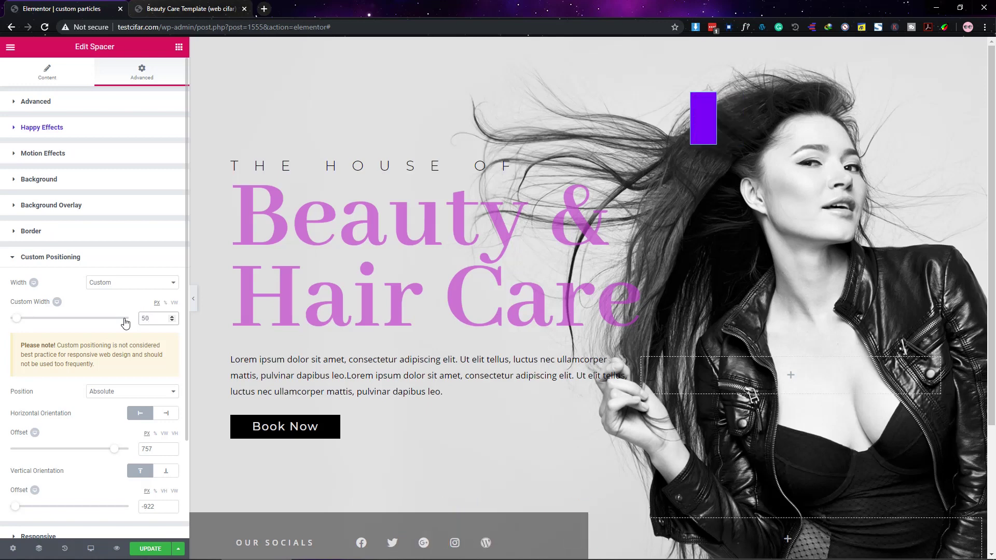
pyautogui.click(27, 81)
pyautogui.doubleClick(159, 142)
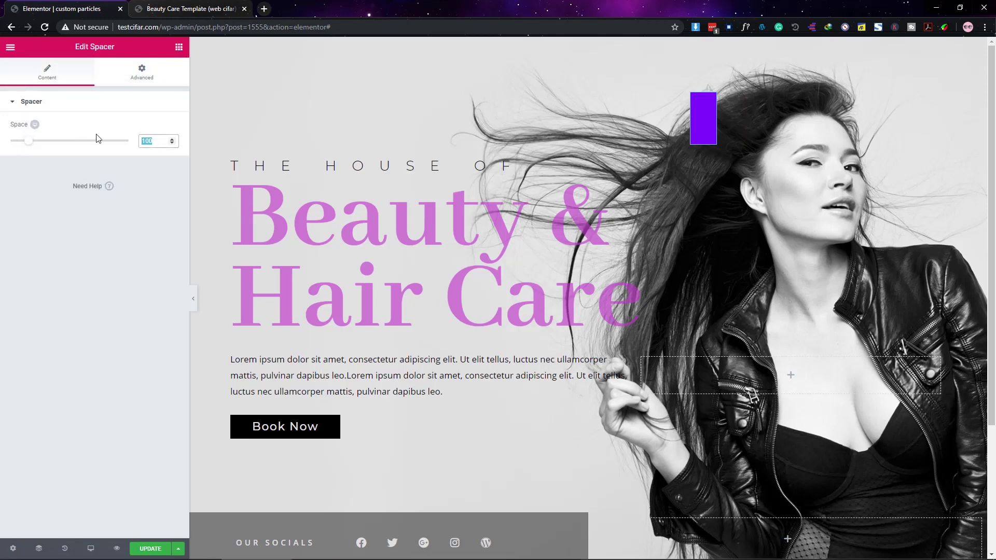
pyautogui.write('50')
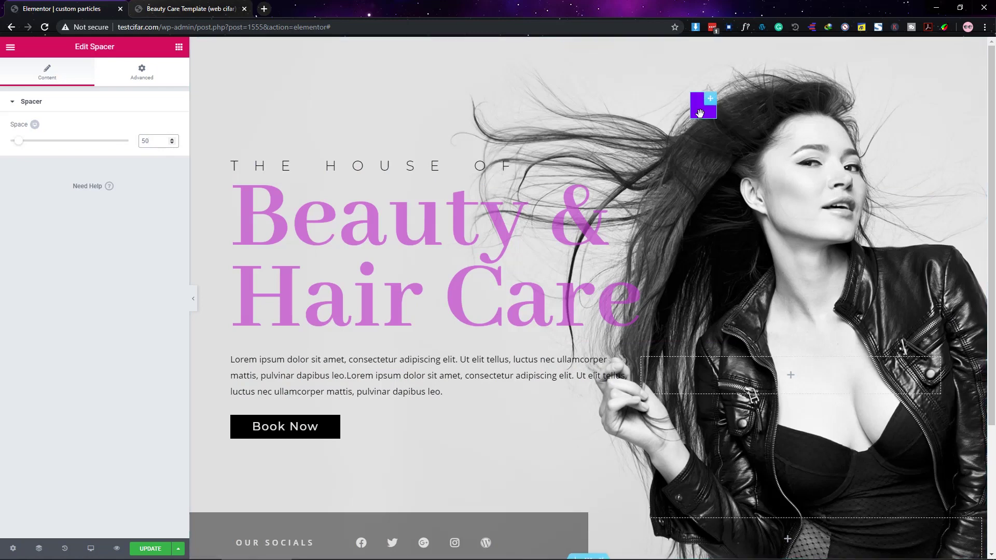
# - Move the small square onto the top of the woman's head, at offsets of about 890 and -924 px
pyautogui.moveTo(700, 113); pyautogui.dragTo(770, 113)
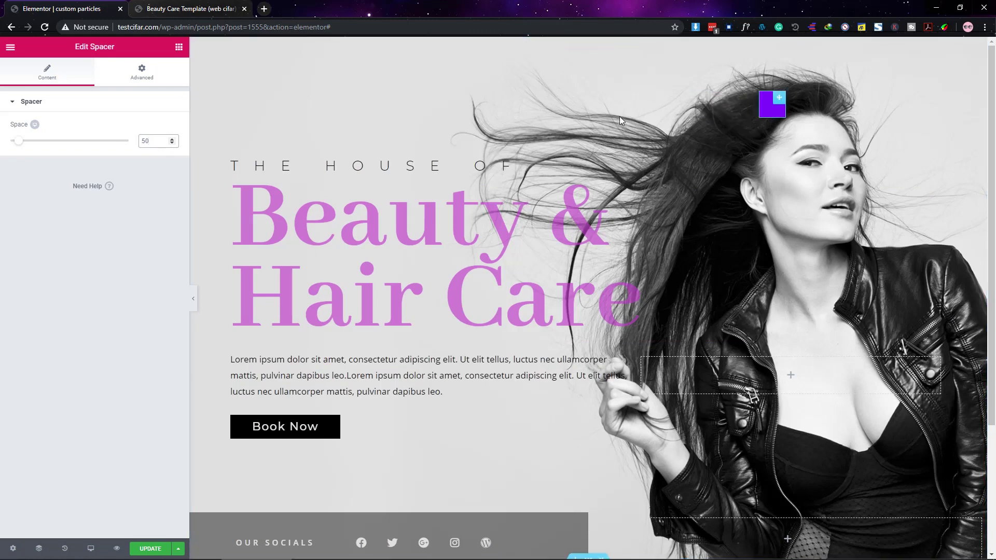
pyautogui.click(143, 76)
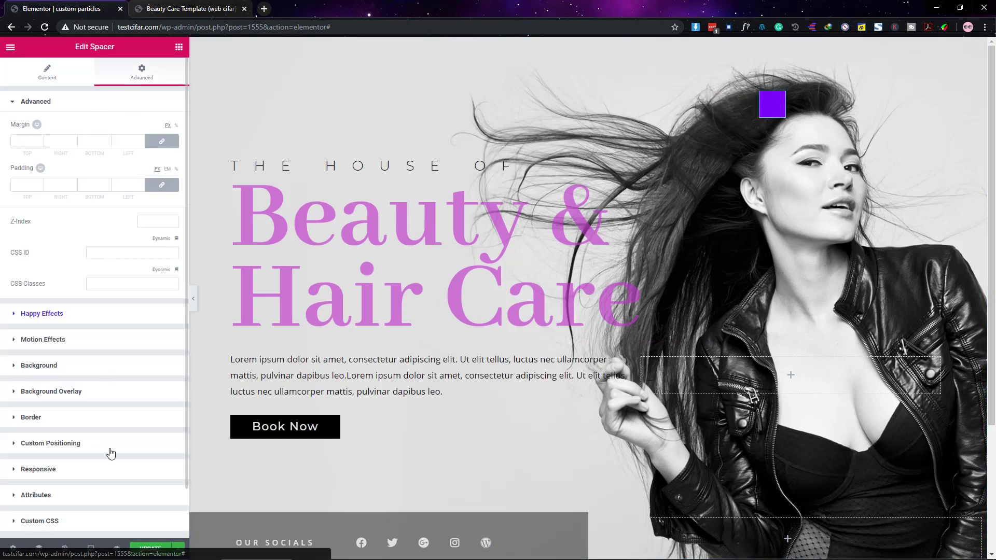
pyautogui.click(100, 447)
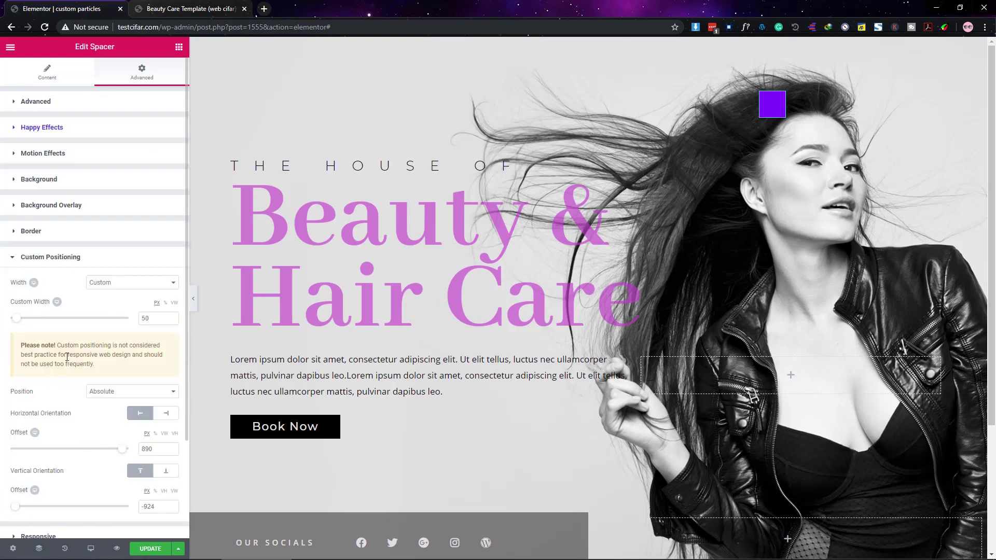
pyautogui.scroll(-2, 67, 357)
pyautogui.scroll(2, 67, 360)
pyautogui.click(49, 266)
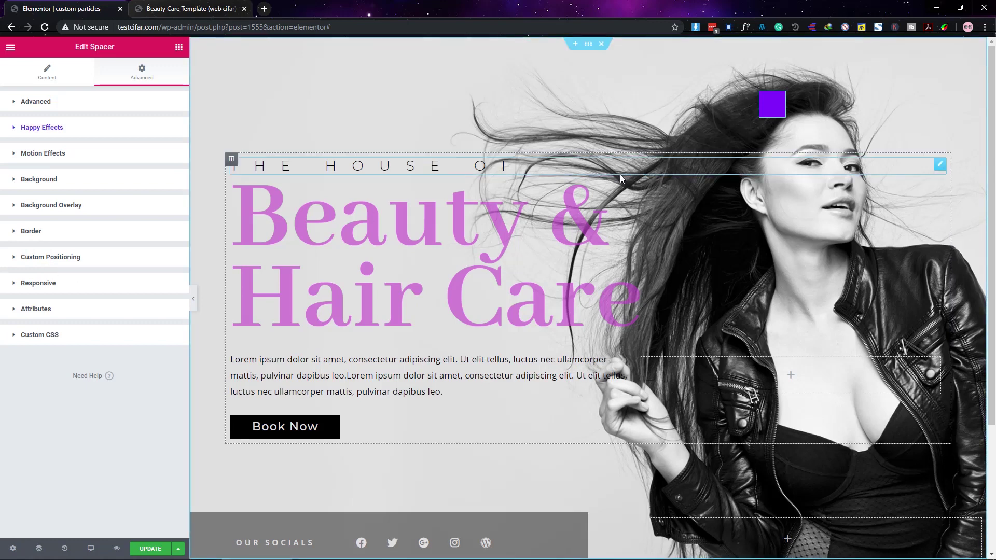
# - Duplicate the small purple square and place the copy to its left over the woman's blowing hair
pyautogui.rightClick(773, 110)
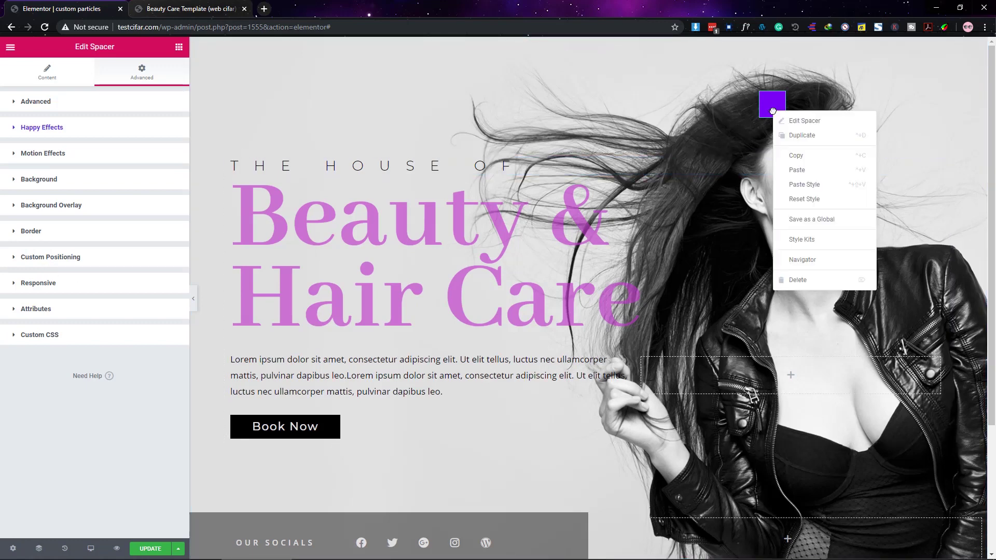
pyautogui.click(799, 132)
pyautogui.moveTo(772, 107); pyautogui.dragTo(675, 99)
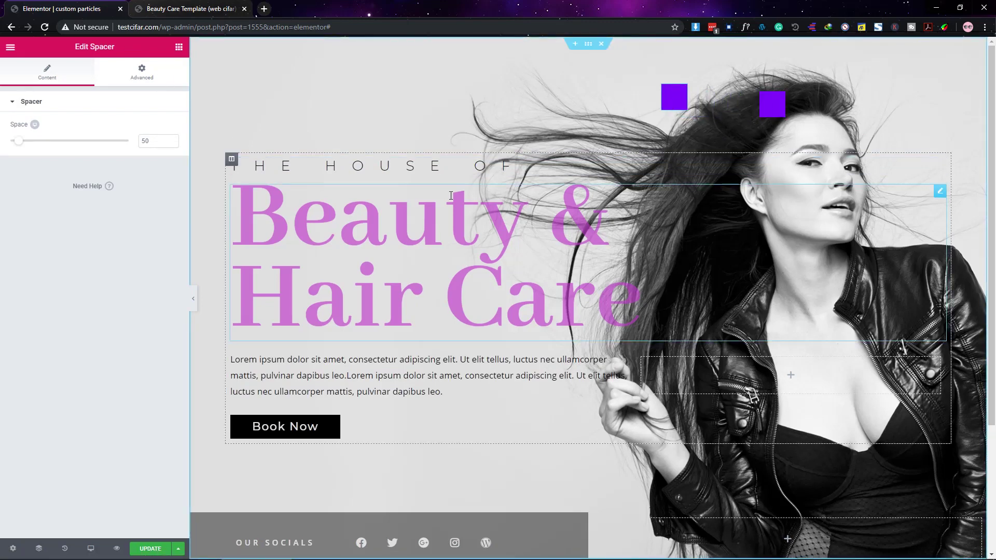
# - Turn the duplicated square into a circle with a border radius of 50 on all four corners
pyautogui.click(157, 77)
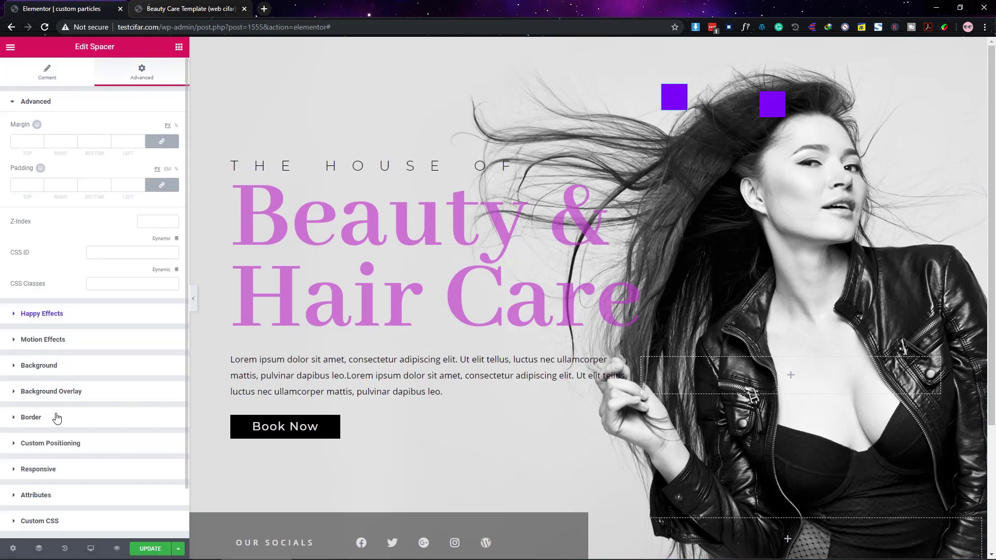
pyautogui.click(16, 419)
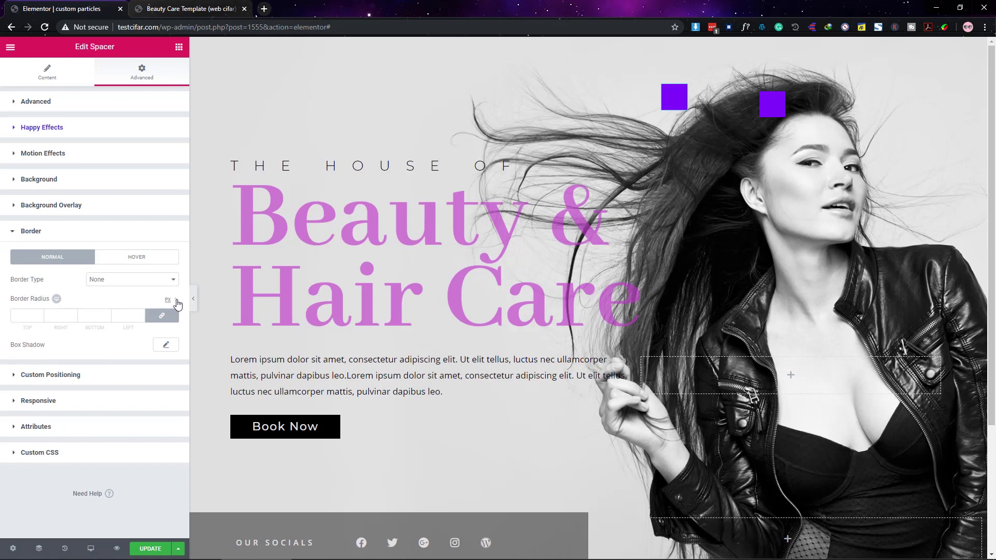
pyautogui.click(95, 316)
pyautogui.write('50')
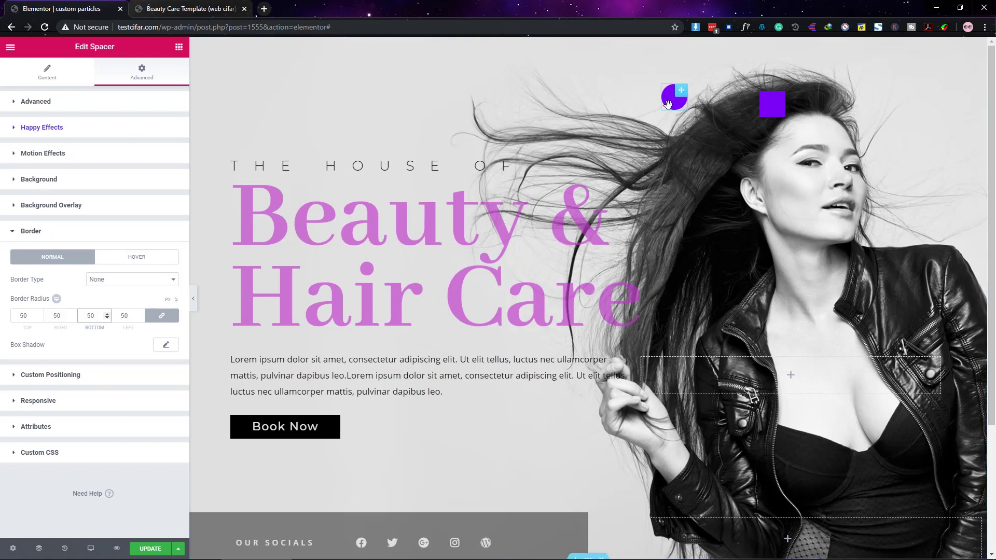
# - Move the circle left above the heading's ampersand and bring the remaining square over the blowing hair beside it
pyautogui.moveTo(671, 108); pyautogui.dragTo(549, 120)
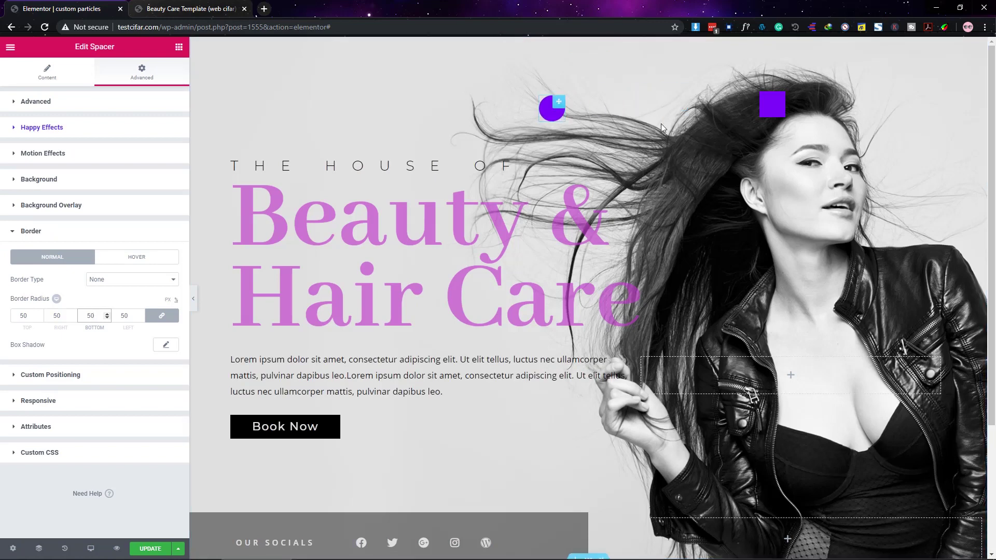
pyautogui.moveTo(772, 113); pyautogui.dragTo(642, 120)
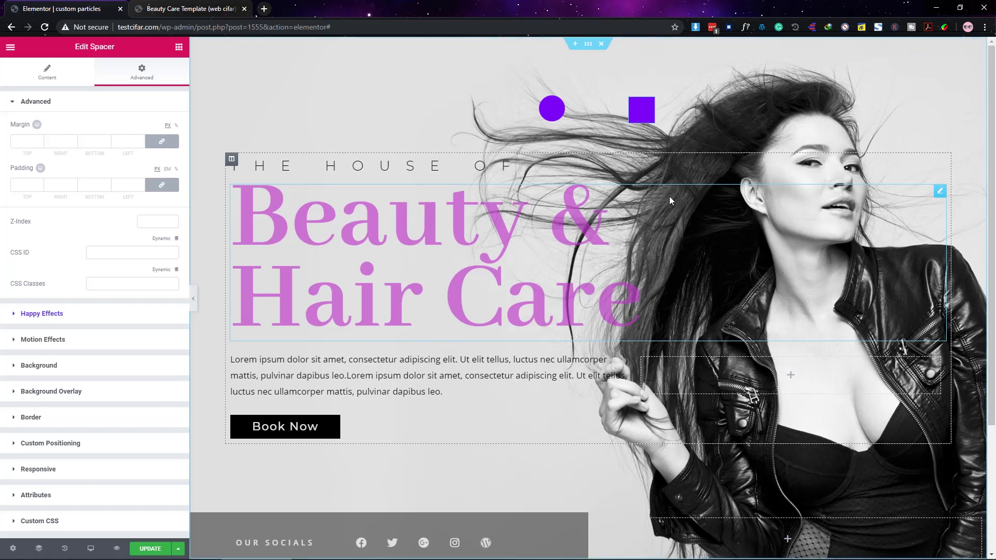
pyautogui.click(43, 101)
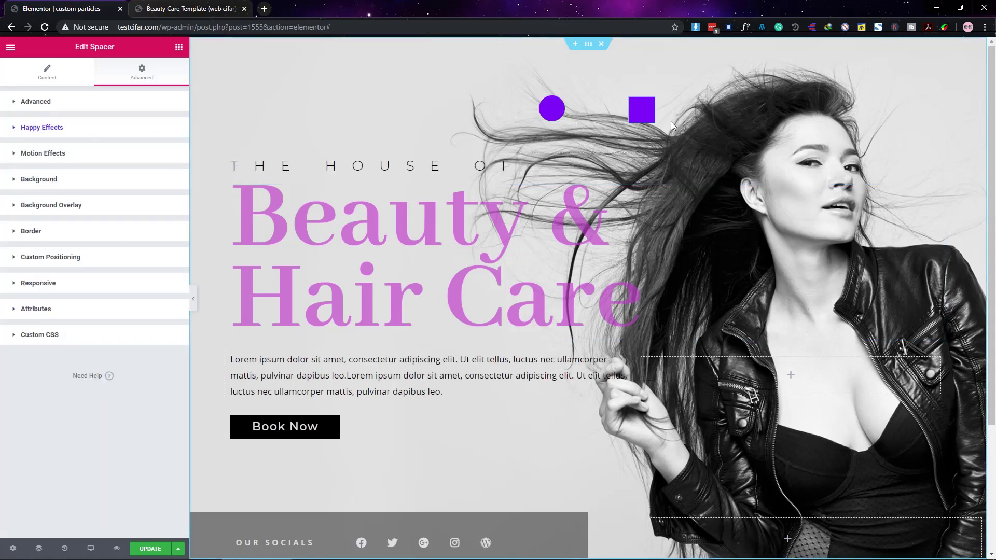
# - Duplicate the purple circle and place the copy to its left above the heading
pyautogui.rightClick(544, 116)
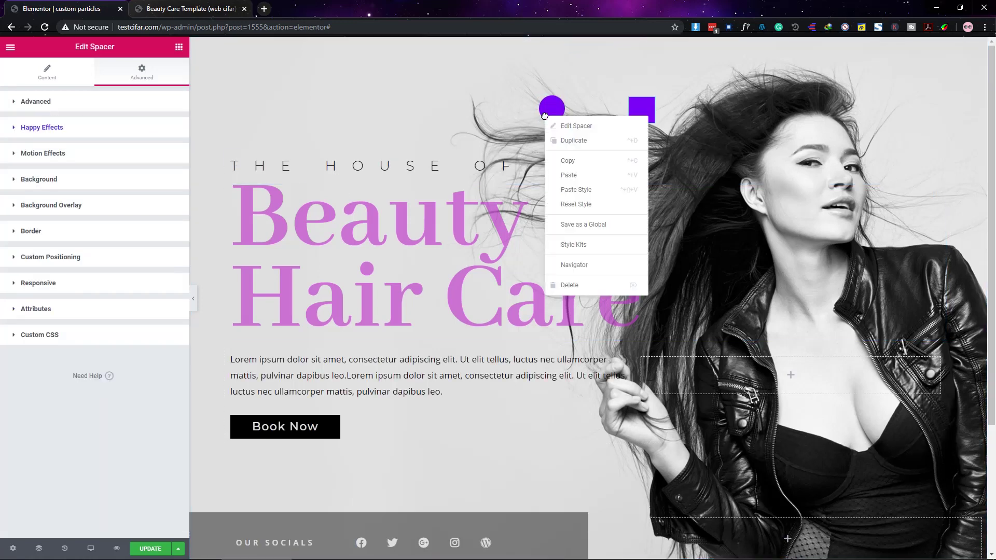
pyautogui.click(556, 127)
pyautogui.hotkey('ctrl', 'd')
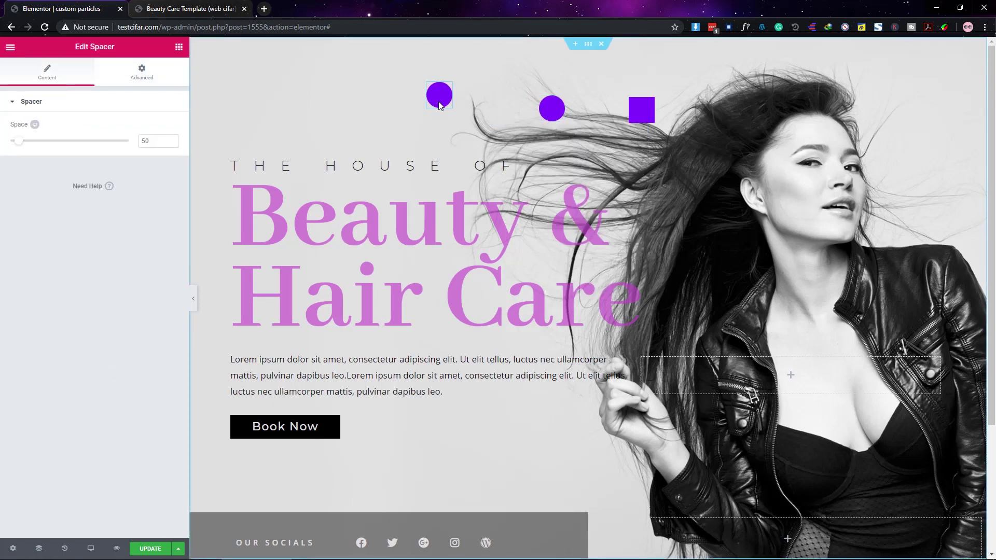
# - Duplicate the purple square twice and spread the copies to its right across the top of the woman's head
pyautogui.rightClick(640, 120)
pyautogui.click(657, 143)
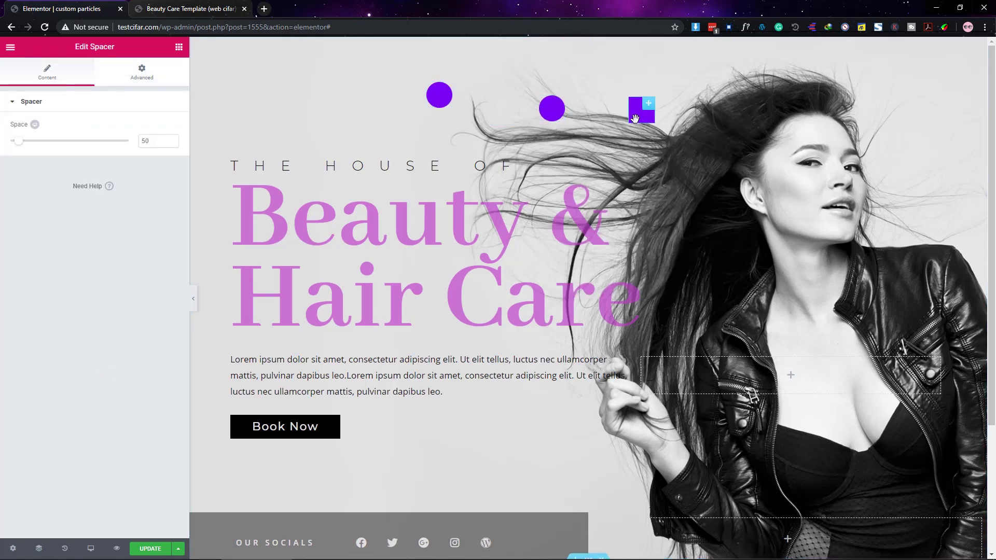
pyautogui.moveTo(640, 114); pyautogui.dragTo(743, 122)
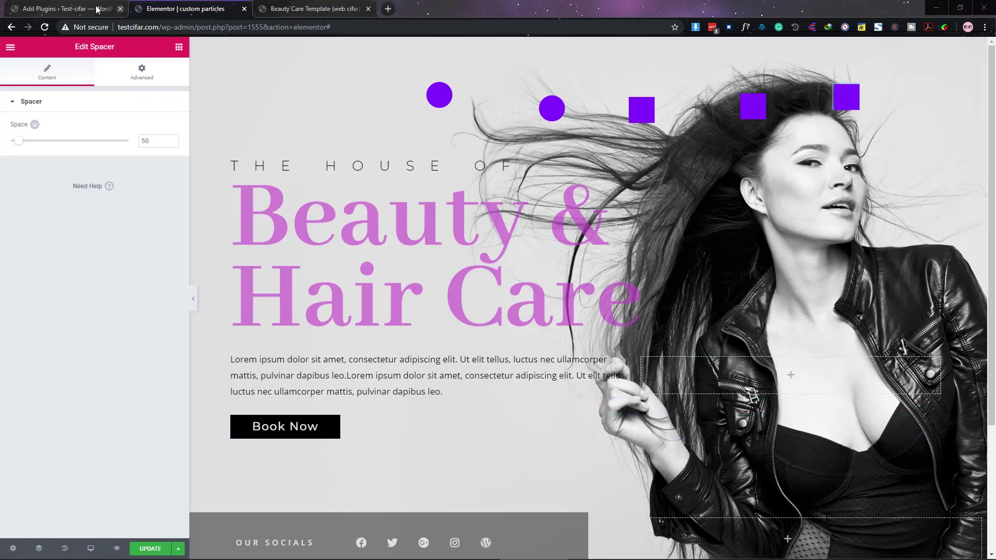
# - Look at the Happy Elementor Addons plugin on the WordPress Add Plugins page and return to the Elementor editor
pyautogui.click(73, 7)
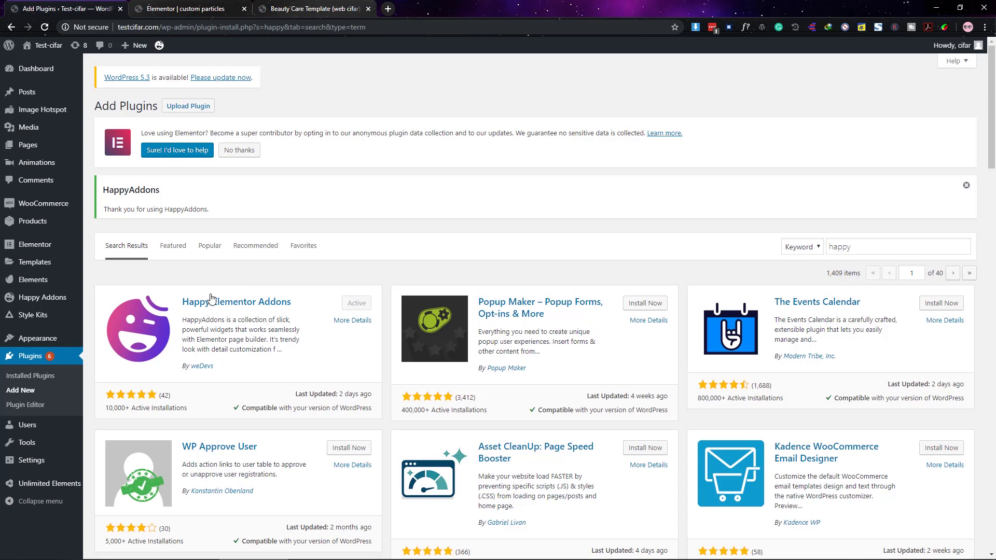
pyautogui.click(155, 9)
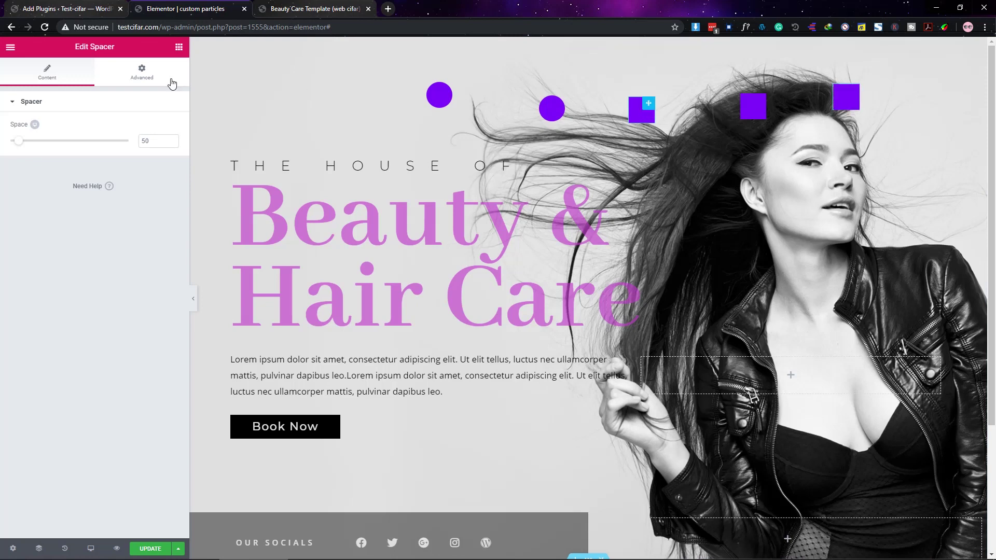
# - Enable Floating Effects under Happy Effects for the leftmost purple square and activate its Translate animation
pyautogui.click(156, 76)
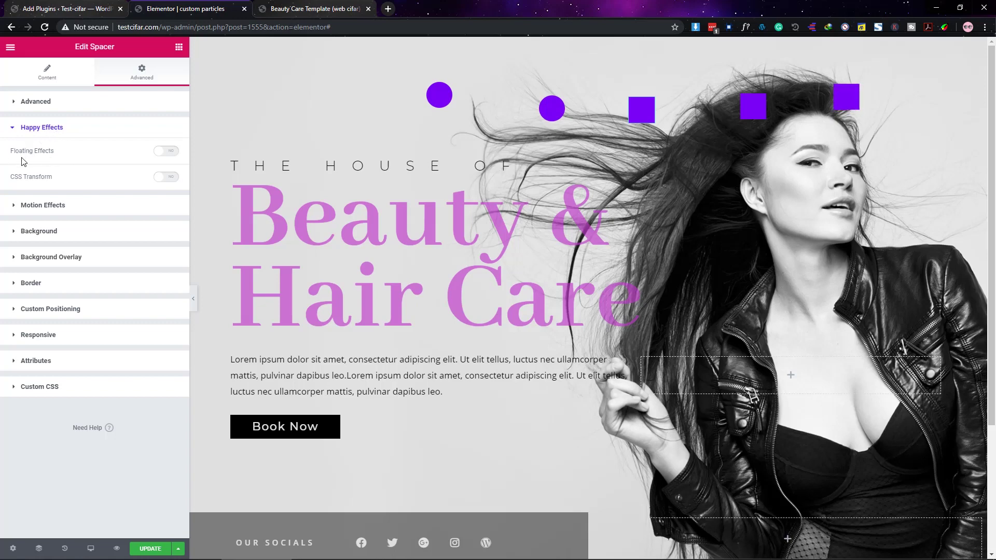
pyautogui.click(165, 151)
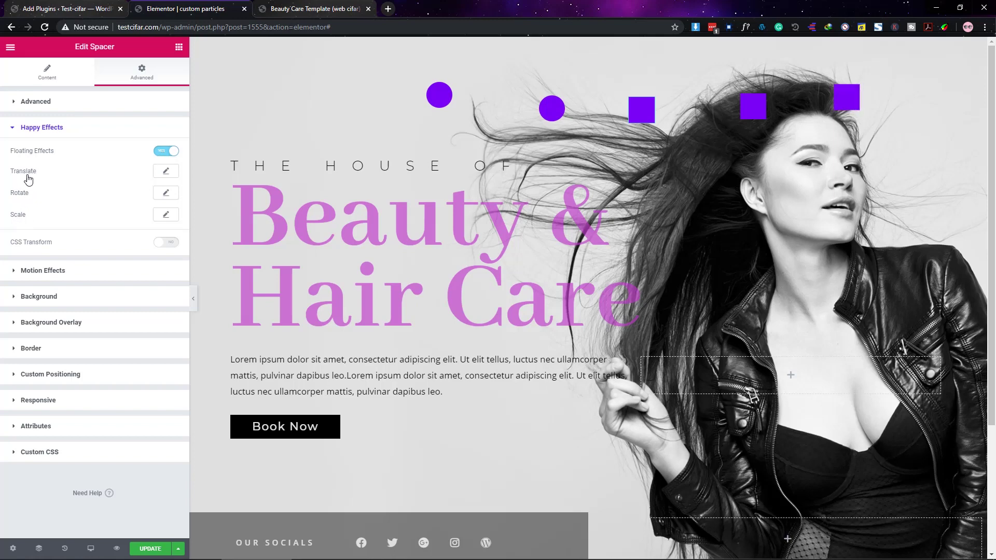
pyautogui.click(167, 173)
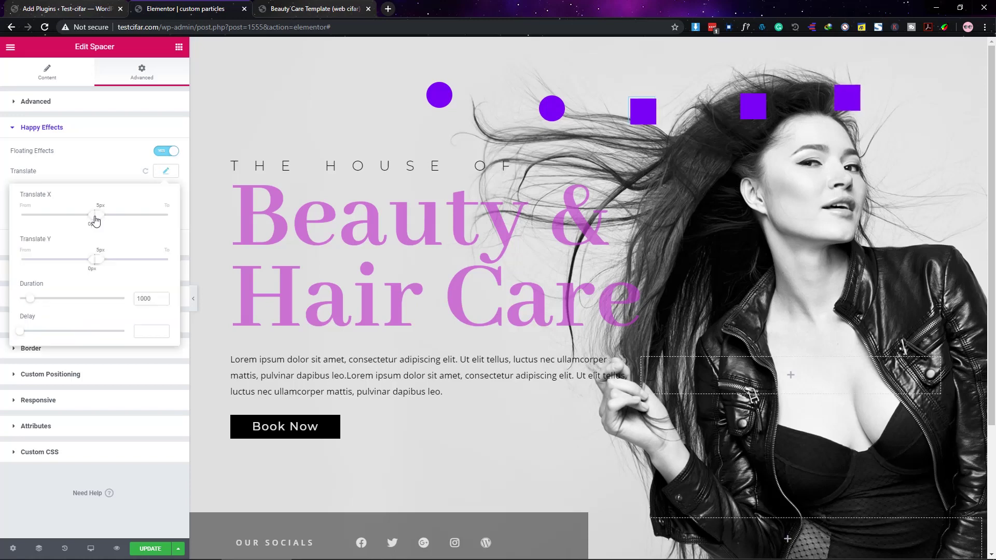
# - Try a Translate X range of -47 to 53 px on the square, and reset it to 0 px
pyautogui.moveTo(95, 221)
pyautogui.mouseDown()
pyautogui.moveTo(124, 220)
pyautogui.moveTo(98, 220)
pyautogui.mouseUp()
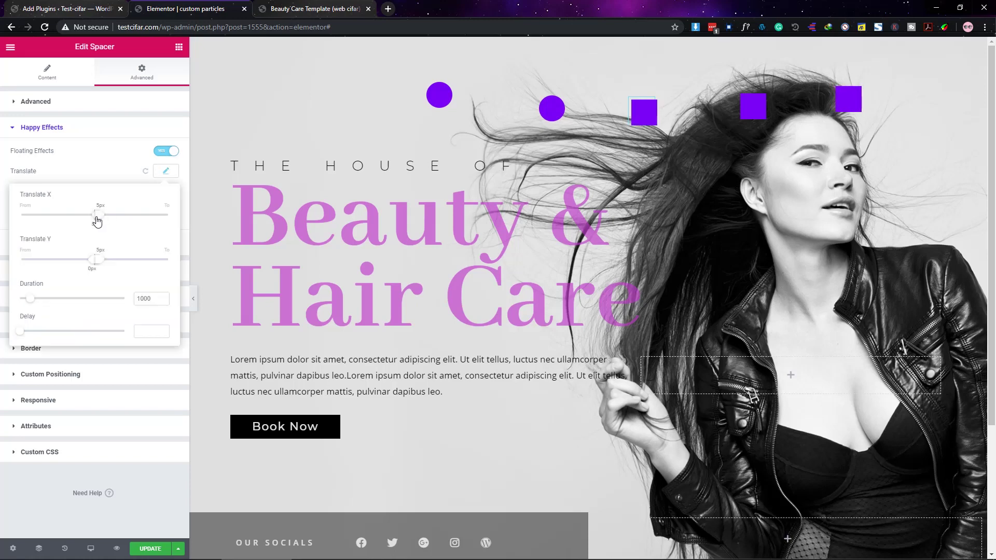
pyautogui.click(59, 216)
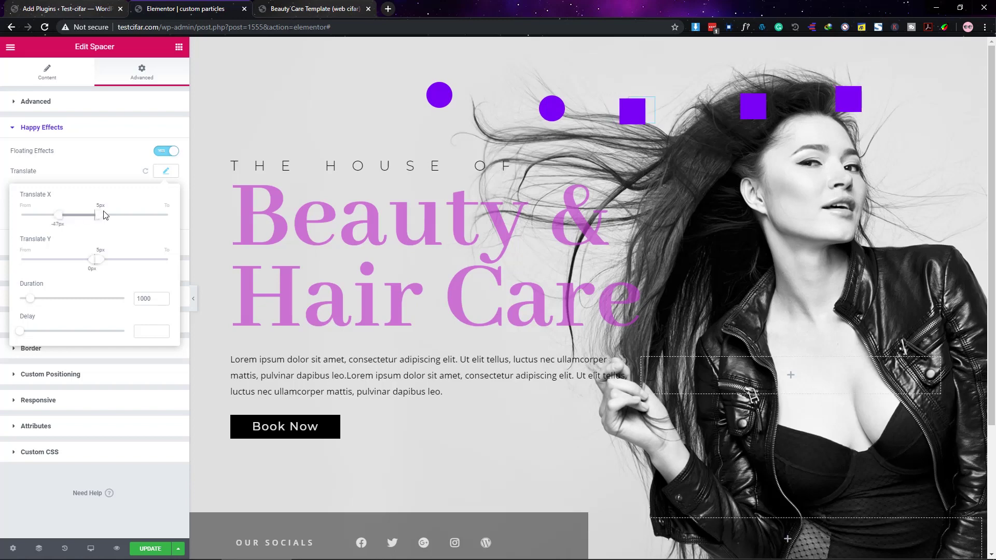
pyautogui.click(134, 216)
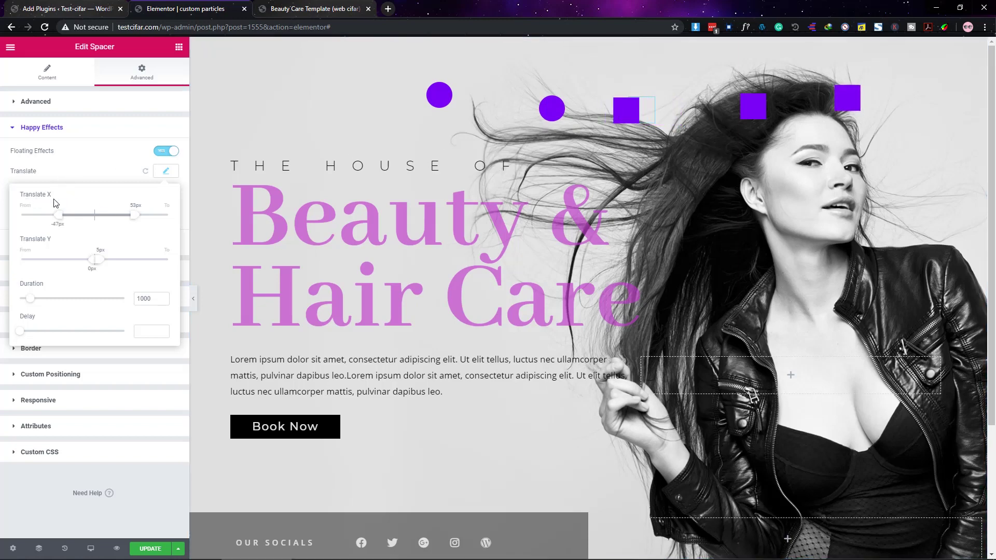
pyautogui.click(57, 220)
pyautogui.click(95, 215)
pyautogui.moveTo(134, 215); pyautogui.dragTo(119, 215)
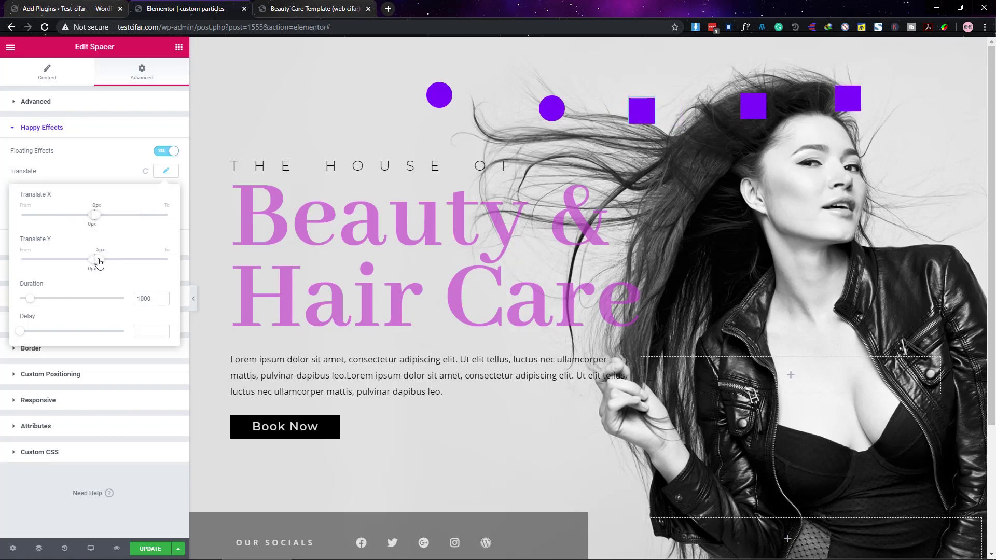
# - Set the square's floating movement to -68 to 47 px on Translate Y and -90 to 100 px on Translate X, with a duration of 7100
pyautogui.moveTo(99, 260); pyautogui.dragTo(45, 260)
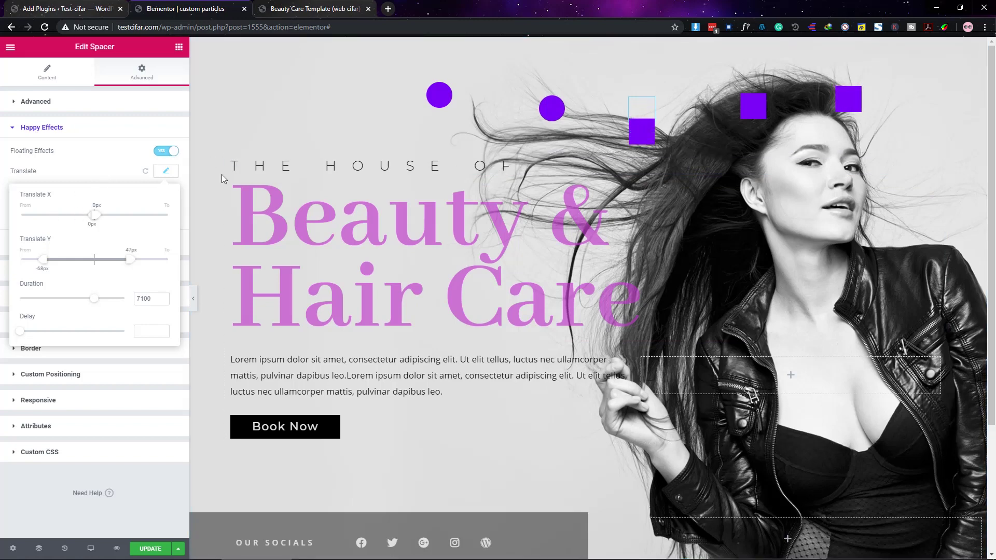
pyautogui.click(54, 220)
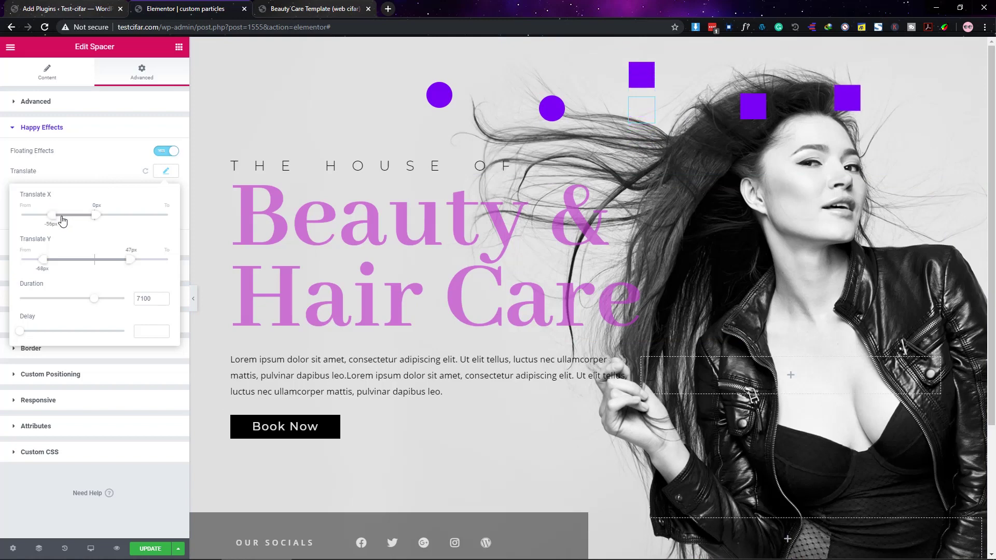
pyautogui.click(129, 216)
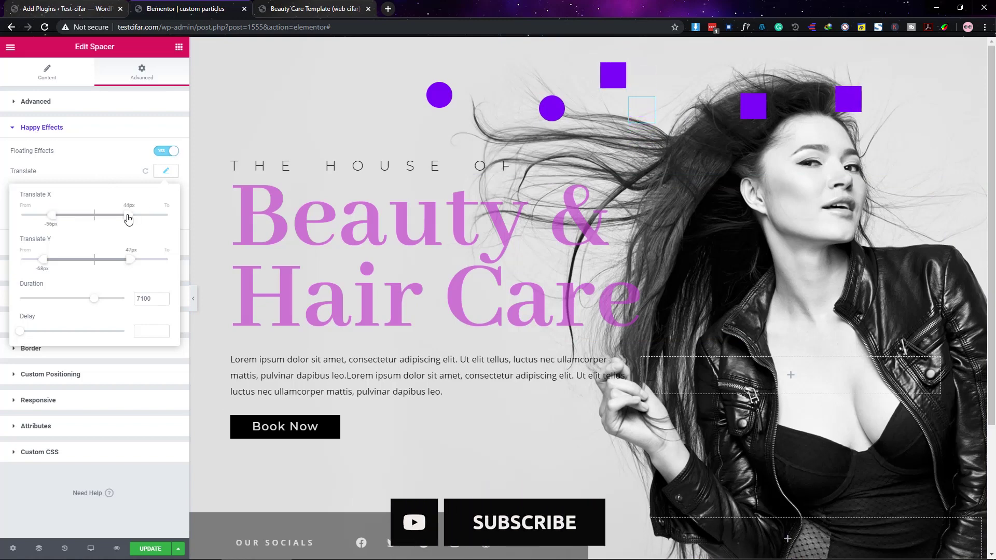
pyautogui.click(29, 220)
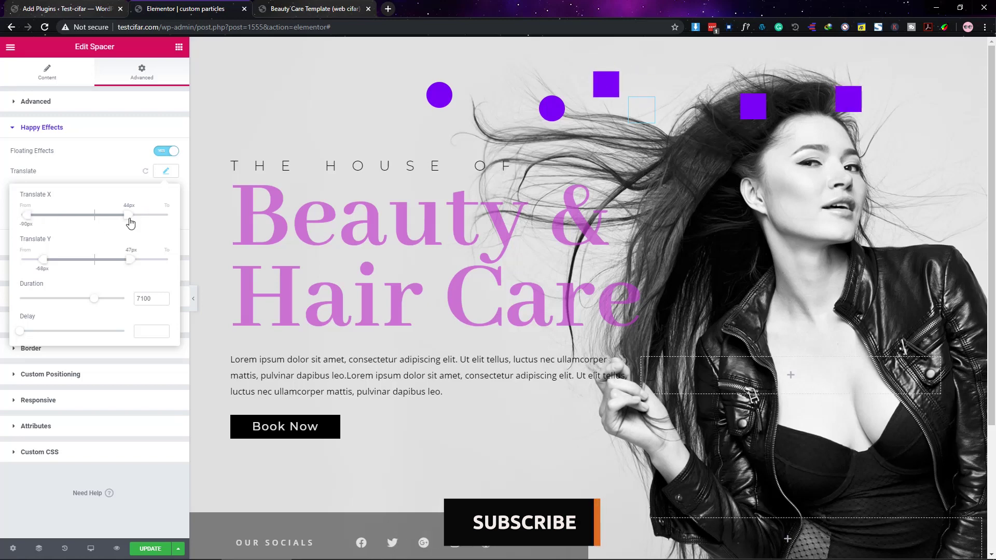
pyautogui.click(188, 220)
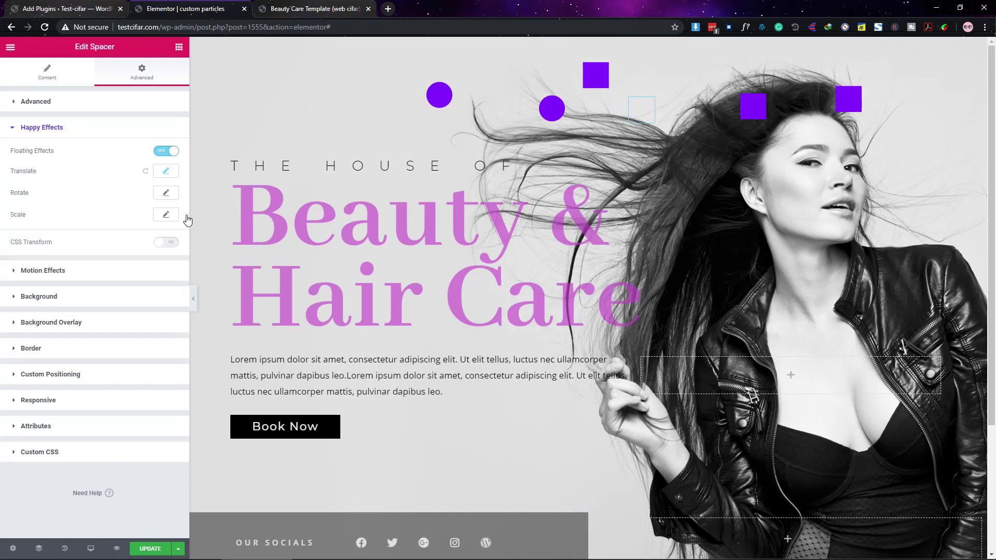
pyautogui.click(165, 173)
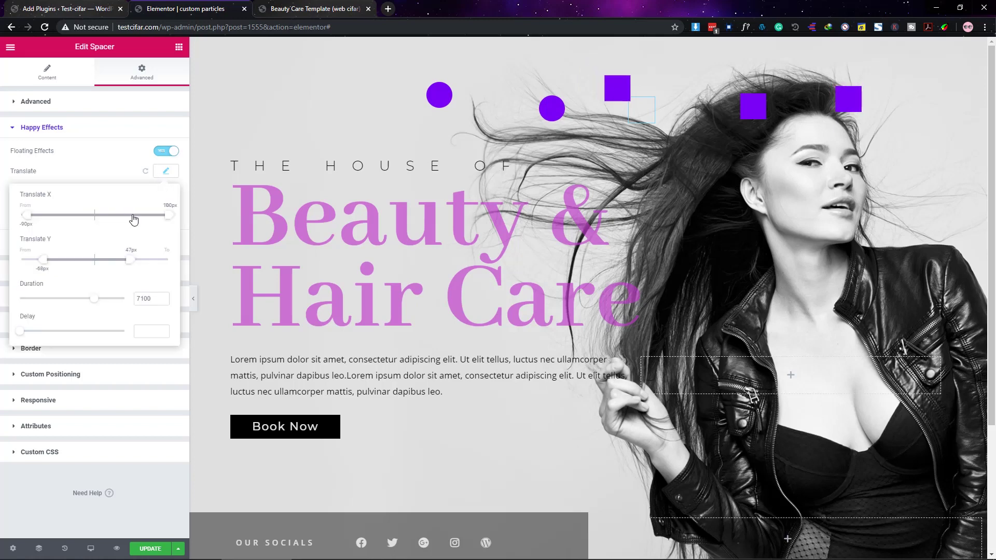
# - Adjust the leftmost square's floating movement to -61 to 51 px on Translate X and -85 to 70 px on Translate Y
pyautogui.click(133, 216)
pyautogui.click(48, 215)
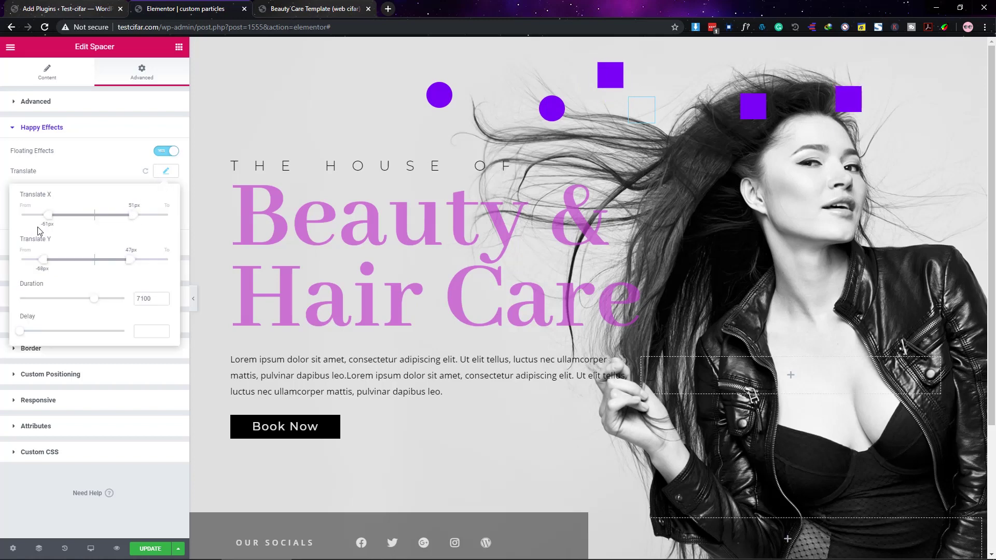
pyautogui.moveTo(34, 261); pyautogui.dragTo(32, 262)
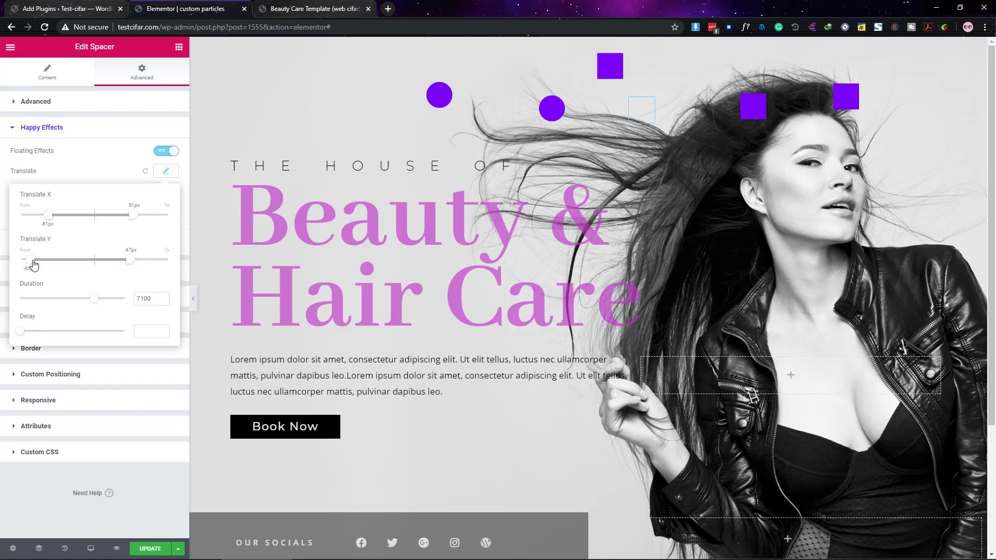
pyautogui.click(147, 262)
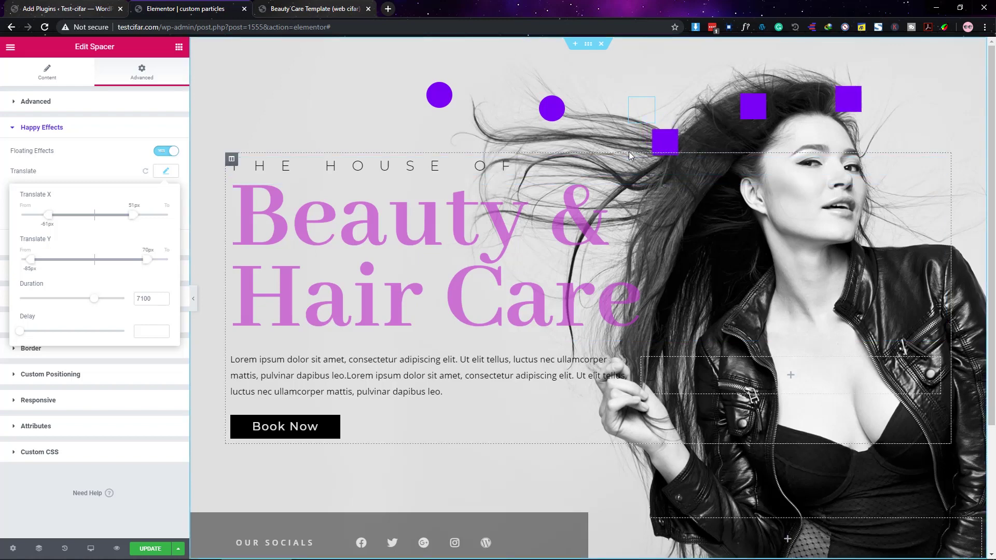
pyautogui.click(111, 170)
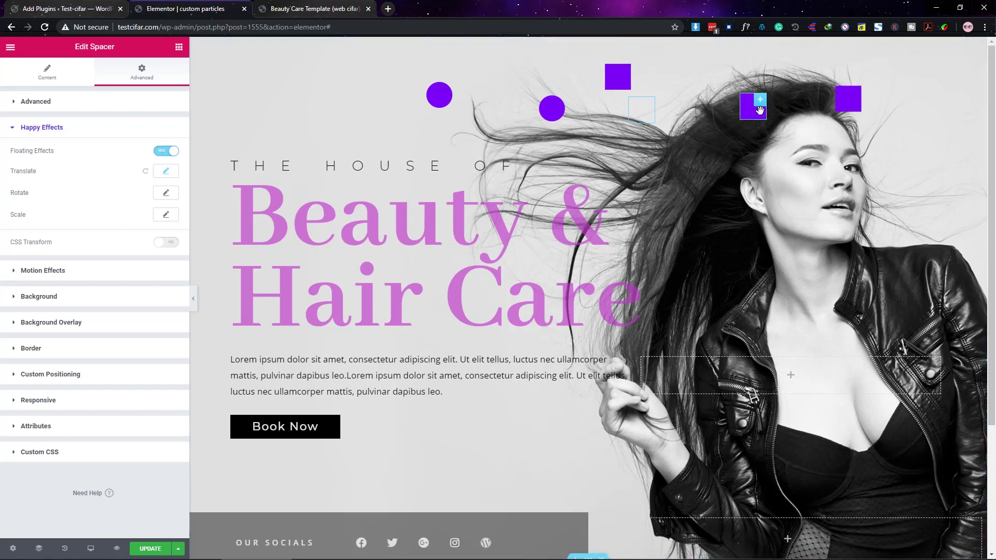
# - Enable Floating Effects on the middle purple square and reduce its Rotate animation to 0 px on X and 0 to 8 px on Y
pyautogui.click(166, 151)
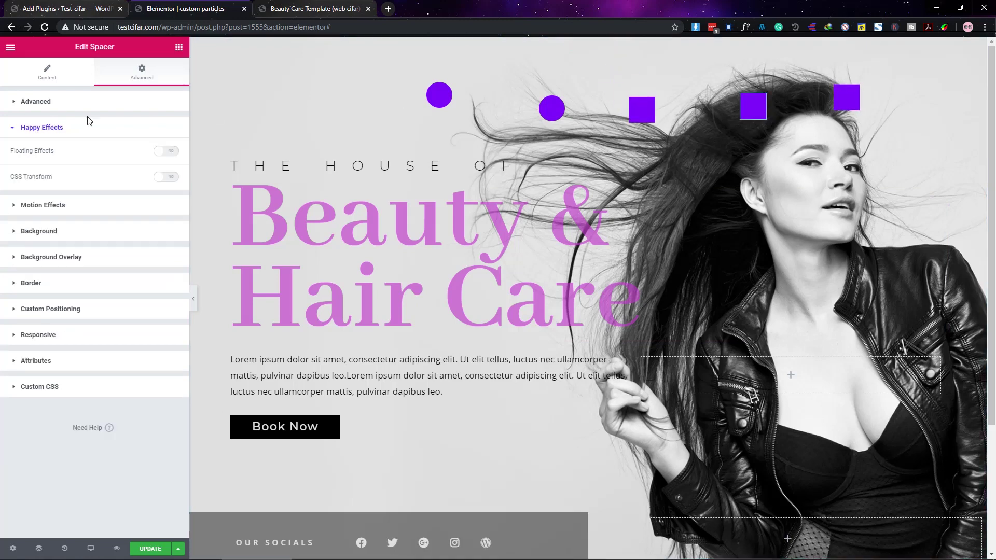
pyautogui.click(166, 152)
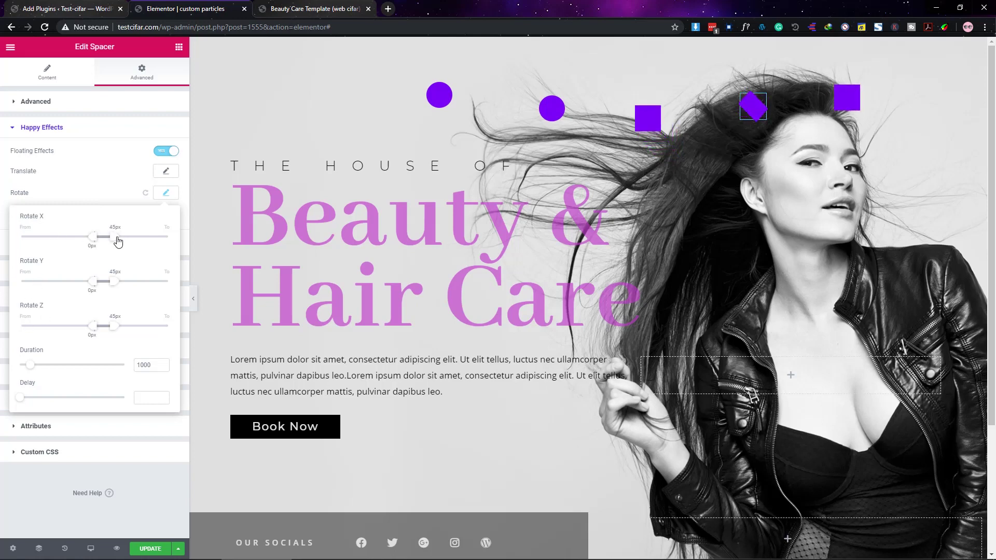
pyautogui.moveTo(113, 237); pyautogui.dragTo(94, 237)
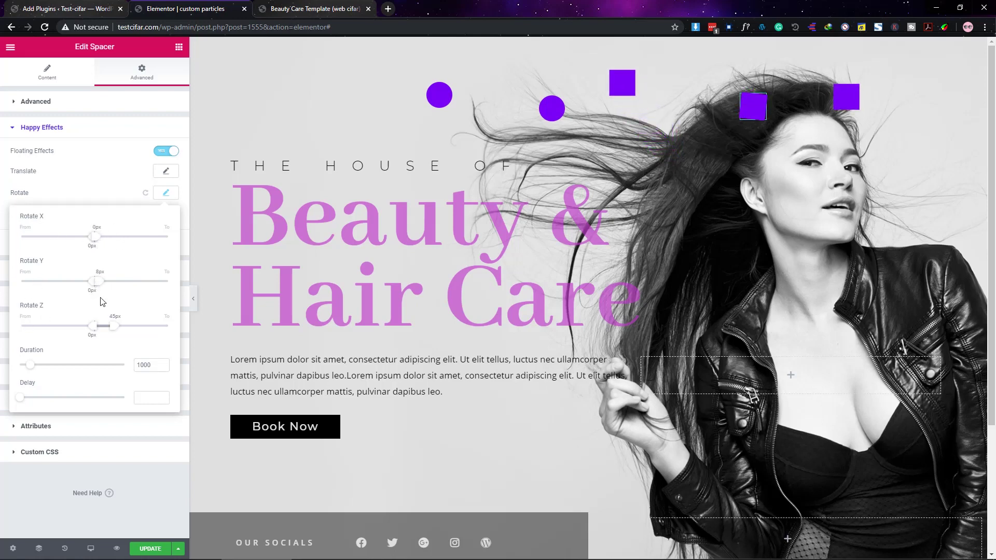
pyautogui.moveTo(112, 330); pyautogui.dragTo(101, 331)
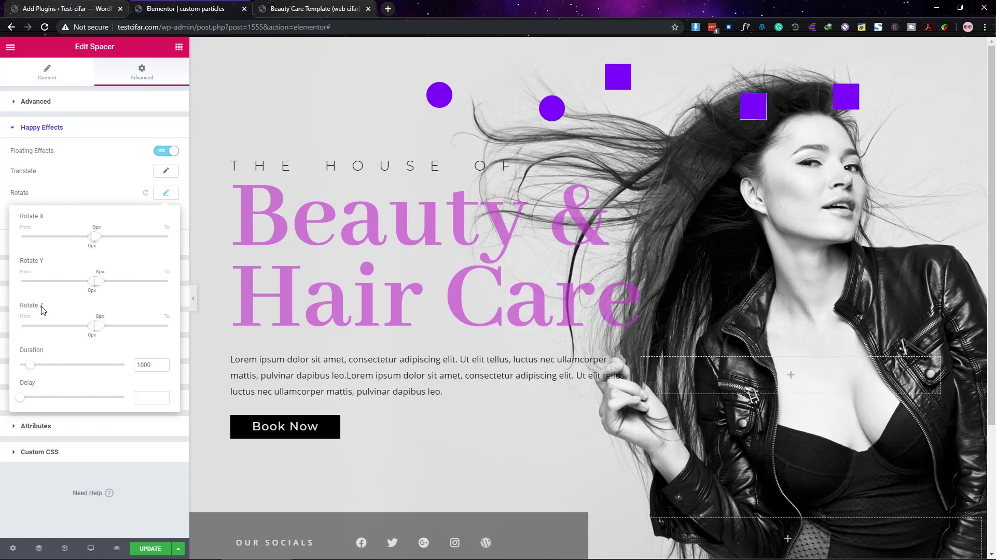
# - Set the middle square's Rotate Z range to -180 to 180 px with a duration of 7900, and preview the hero at full width
pyautogui.click(117, 326)
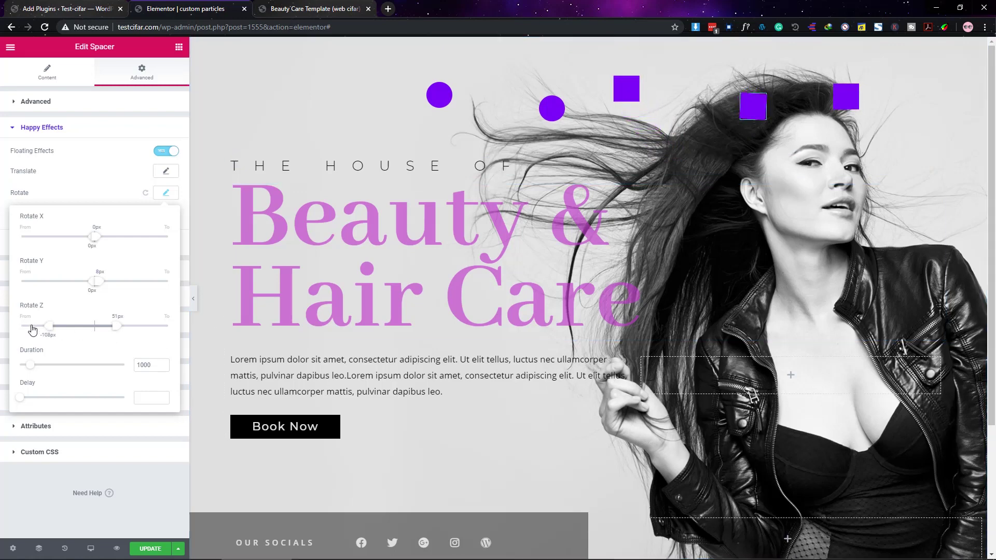
pyautogui.moveTo(33, 329); pyautogui.dragTo(34, 327)
pyautogui.moveTo(146, 334); pyautogui.dragTo(159, 336)
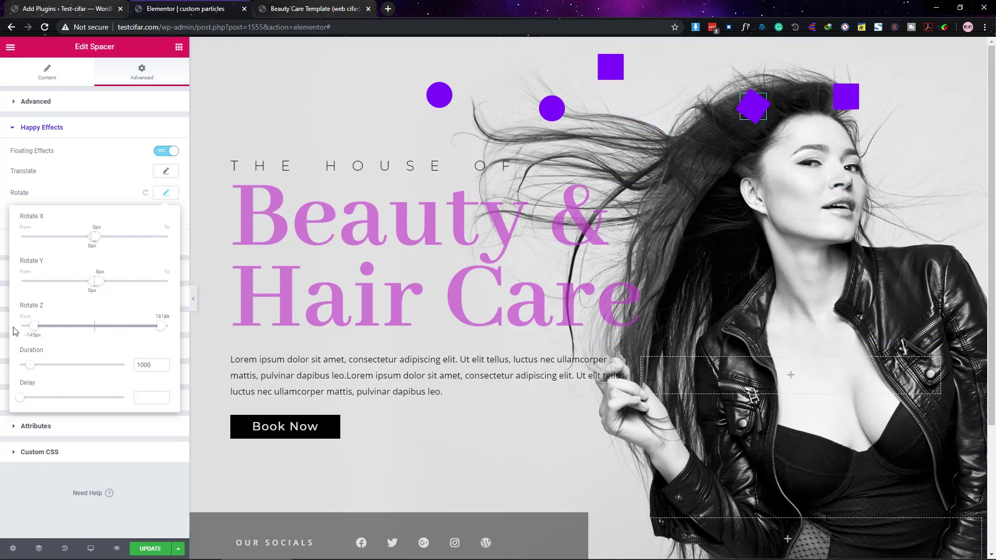
pyautogui.moveTo(8, 330); pyautogui.dragTo(8, 328)
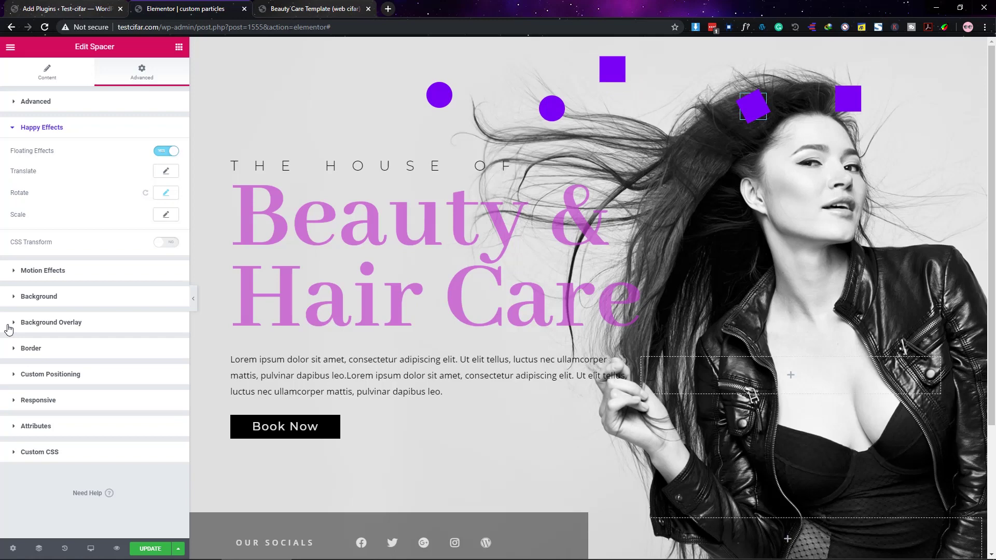
pyautogui.click(166, 193)
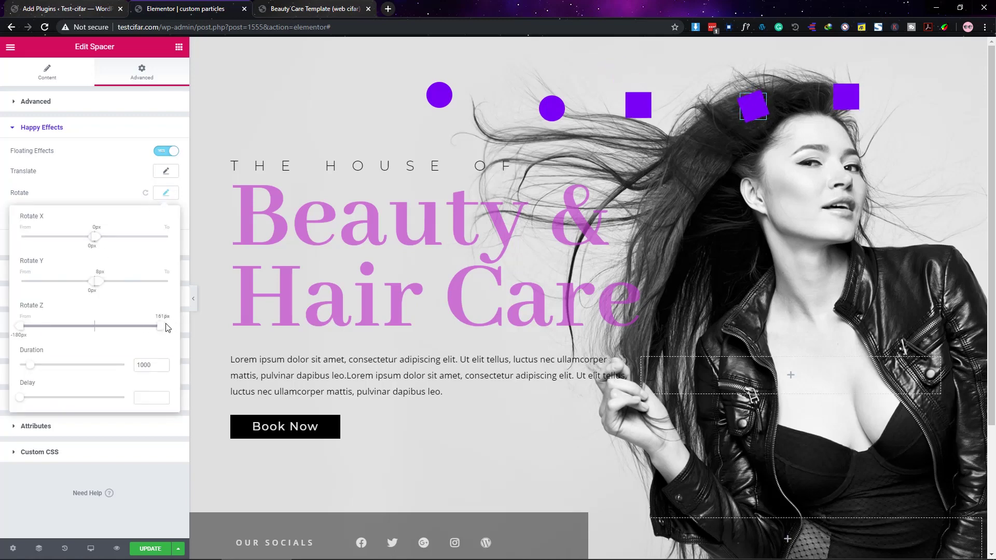
pyautogui.moveTo(164, 327); pyautogui.dragTo(174, 329)
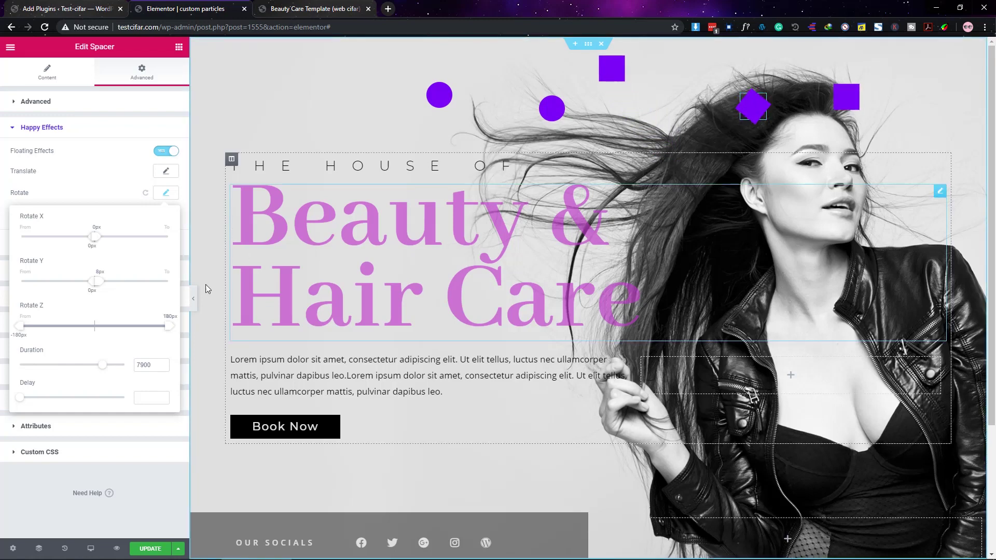
pyautogui.click(194, 299)
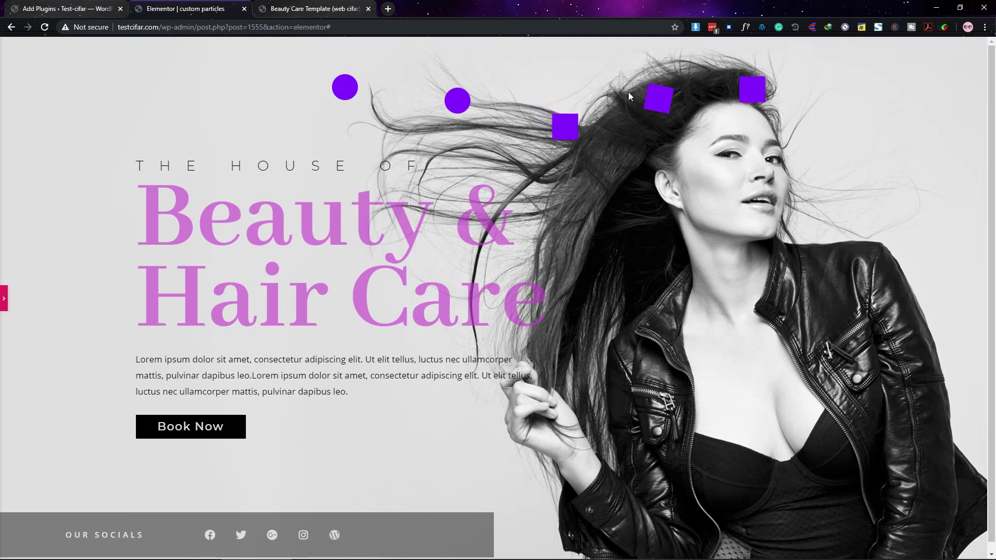
pyautogui.click(4, 297)
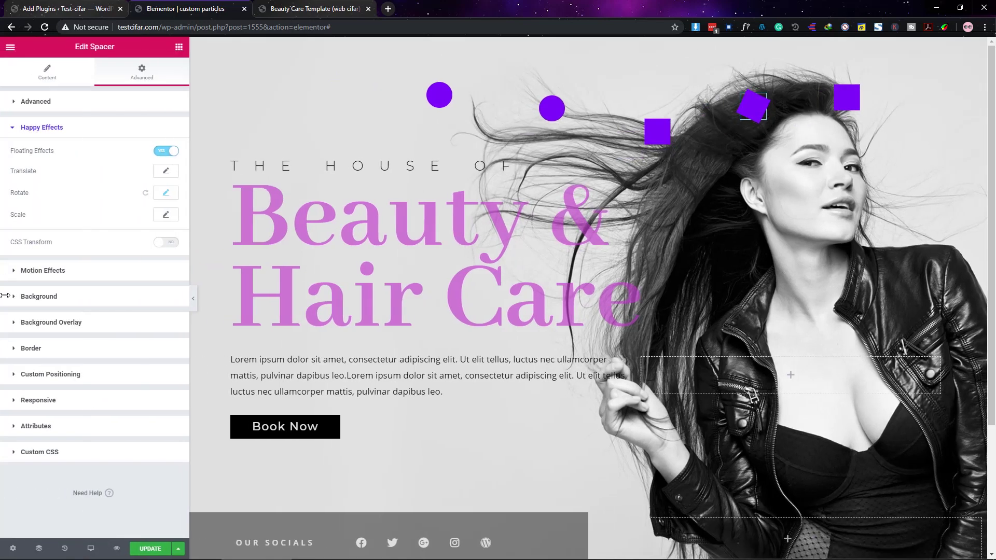
# - Add a Translate animation of -74 to 55 px on X and -80 to 61 px on Y to the middle square, and preview it at full width
pyautogui.click(165, 174)
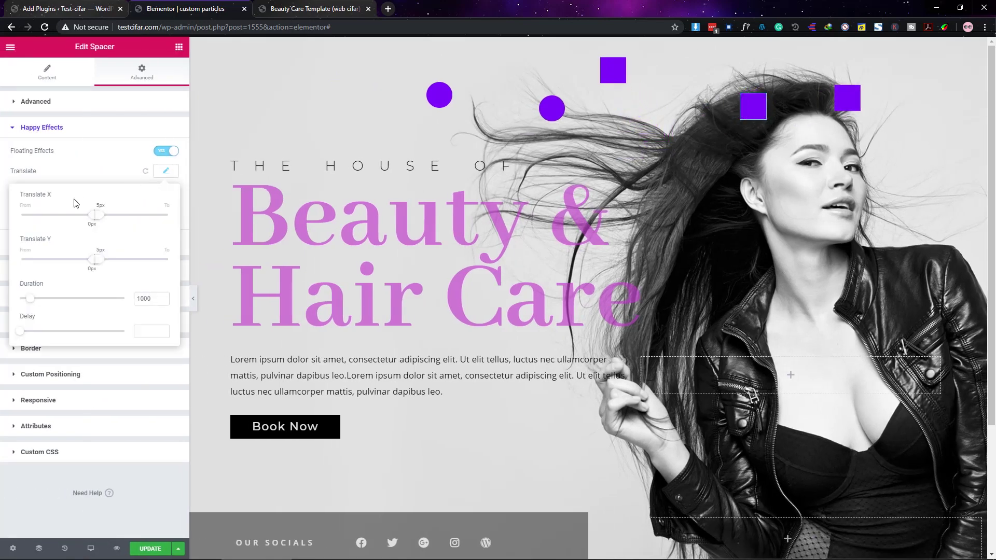
pyautogui.click(135, 222)
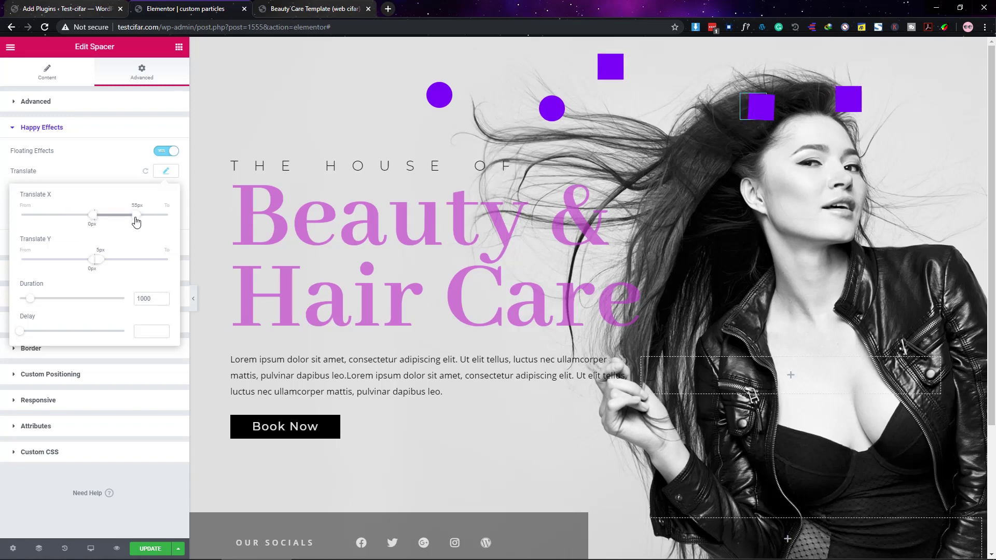
pyautogui.click(41, 216)
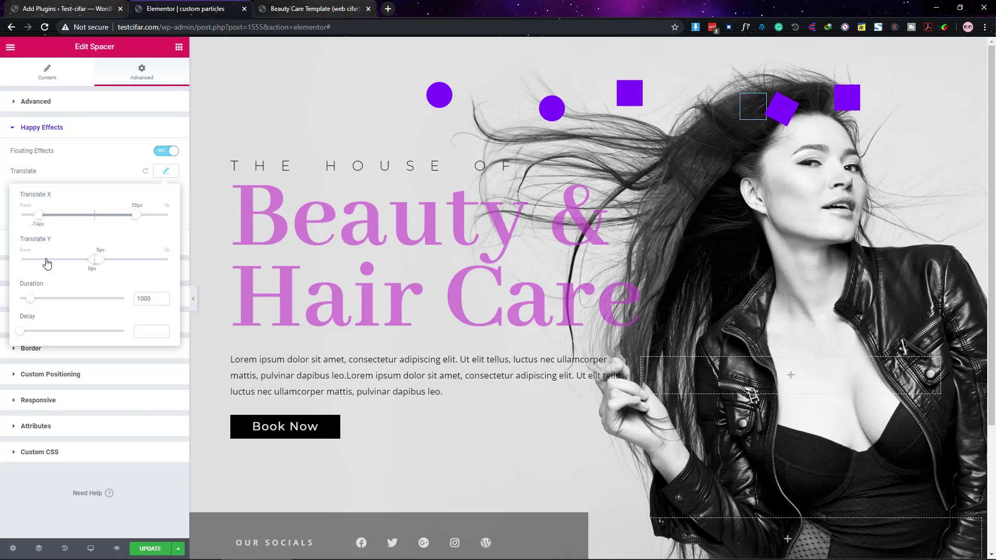
pyautogui.click(38, 264)
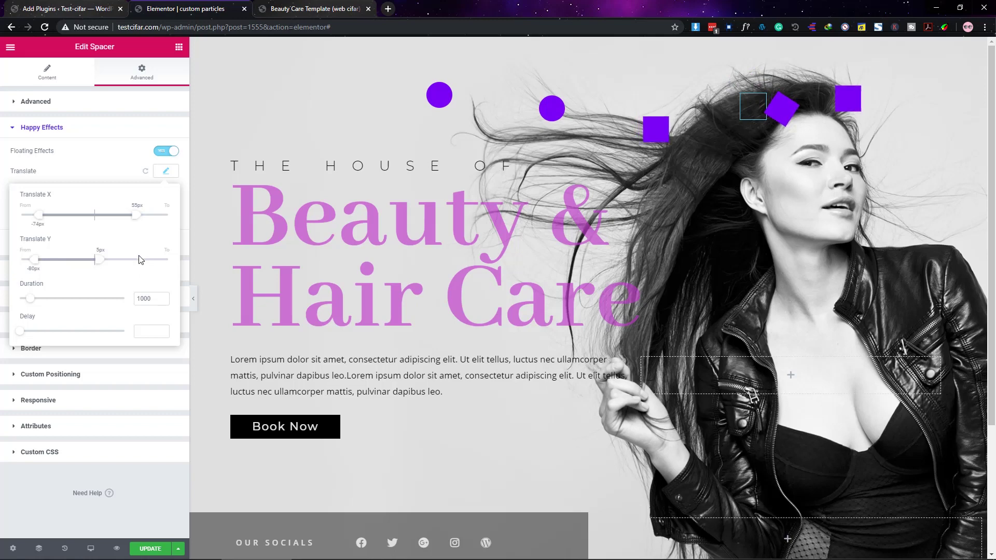
pyautogui.click(141, 260)
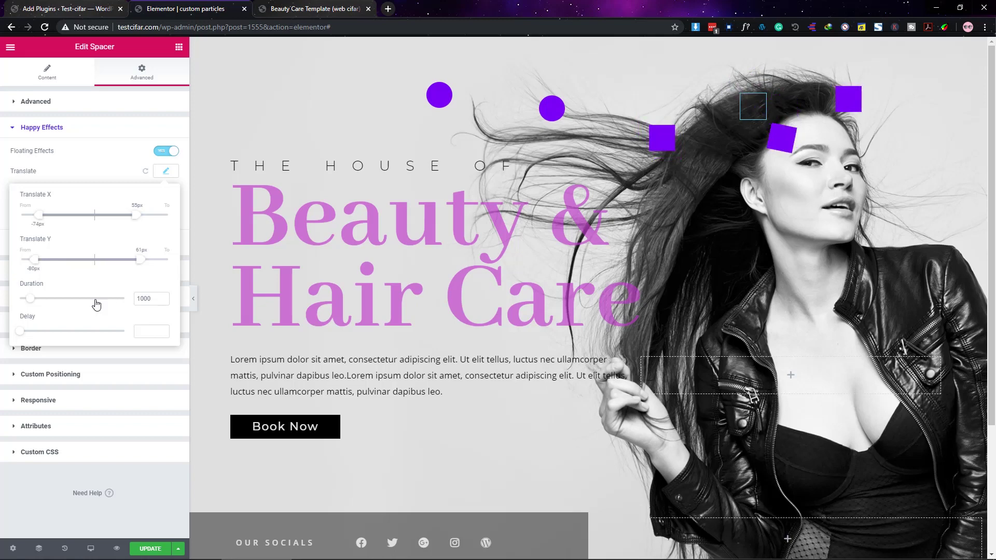
pyautogui.click(193, 299)
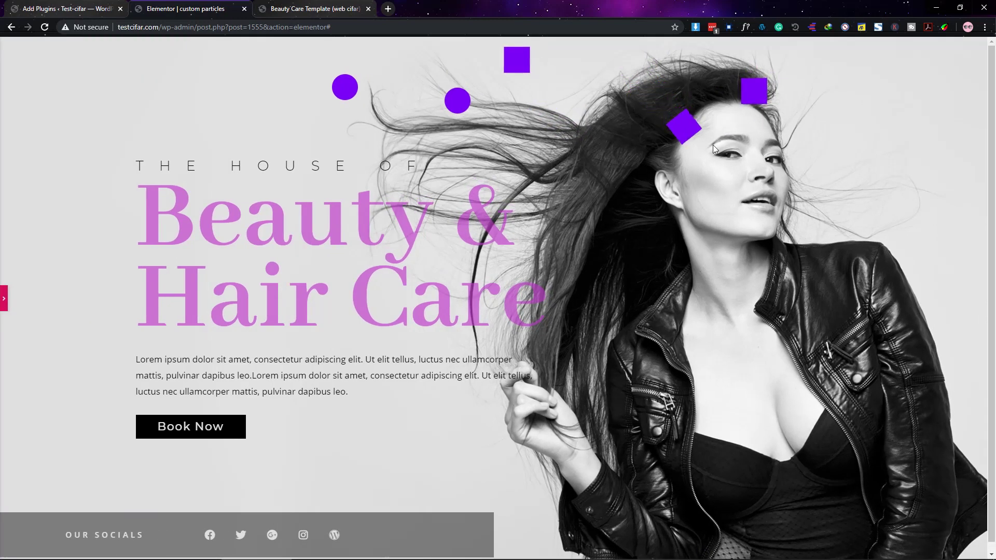
pyautogui.click(5, 307)
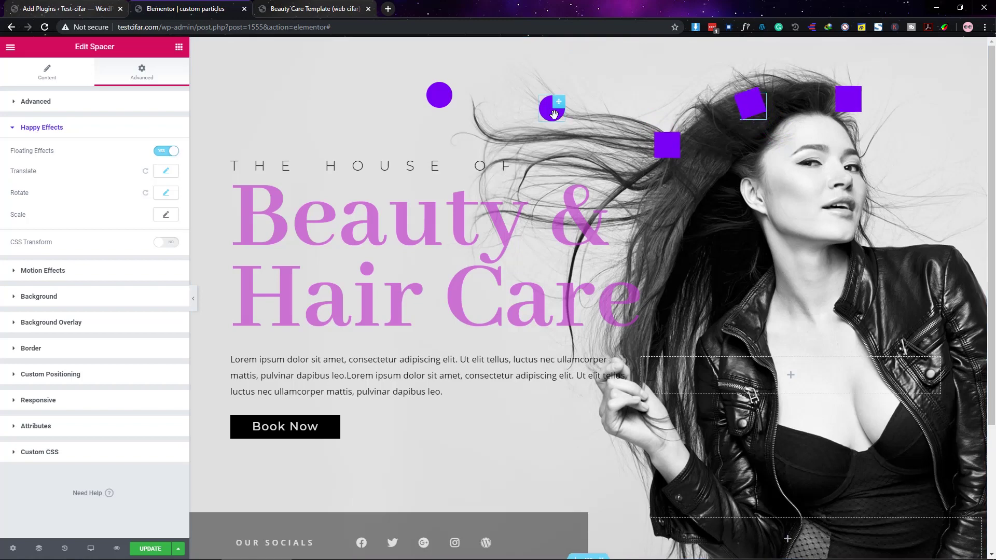
# - Enable Floating Effects for the purple circle nearest the squares and activate its Translate animation
pyautogui.click(166, 151)
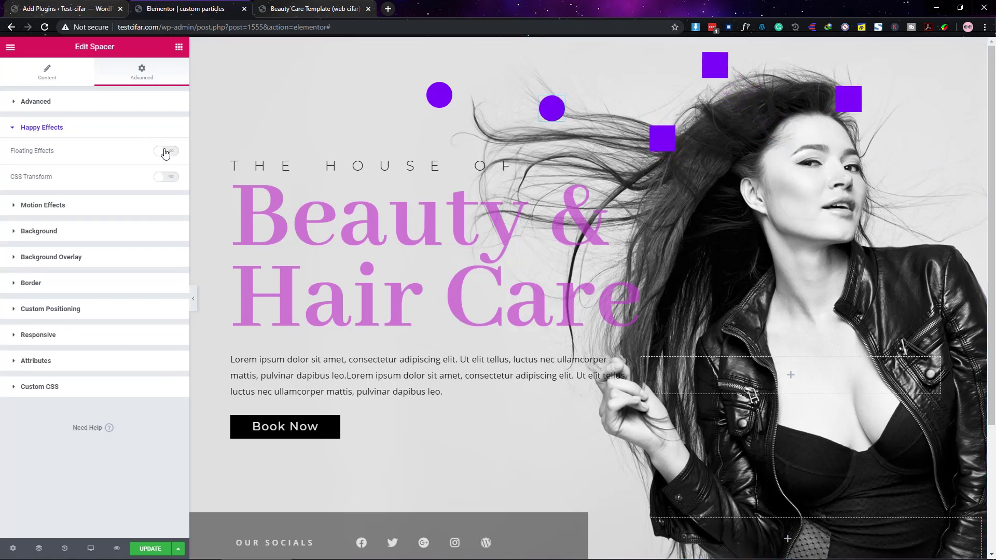
pyautogui.click(165, 151)
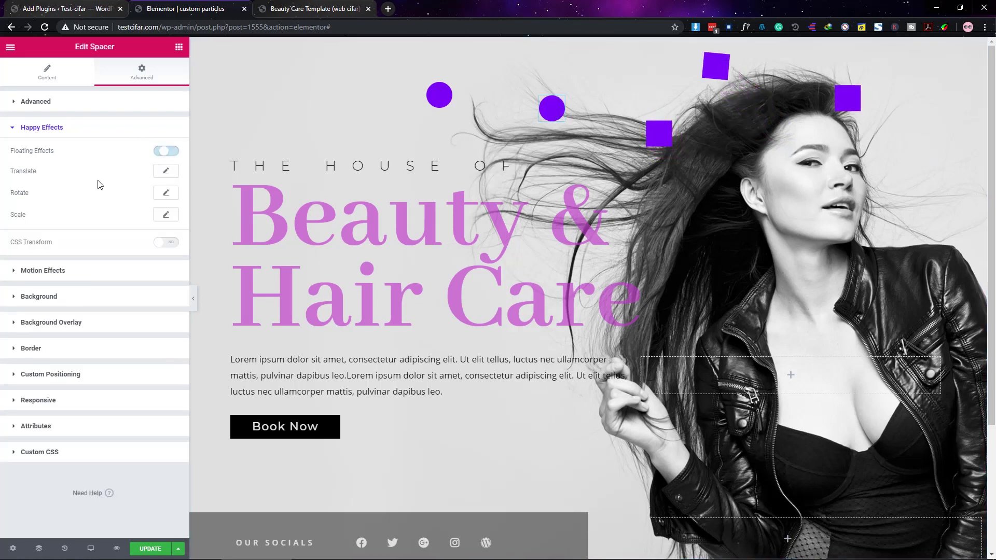
pyautogui.click(166, 171)
# - Set the circle's Translate X to -78 to 49 px and Translate Y to -80 to 78 px, with a duration of 6500
pyautogui.moveTo(91, 215); pyautogui.dragTo(131, 214)
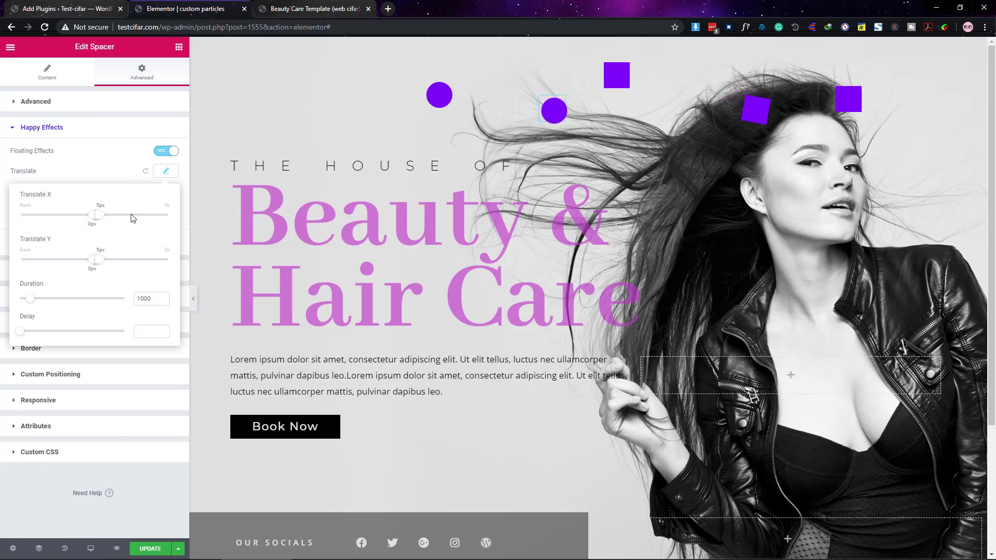
pyautogui.click(37, 215)
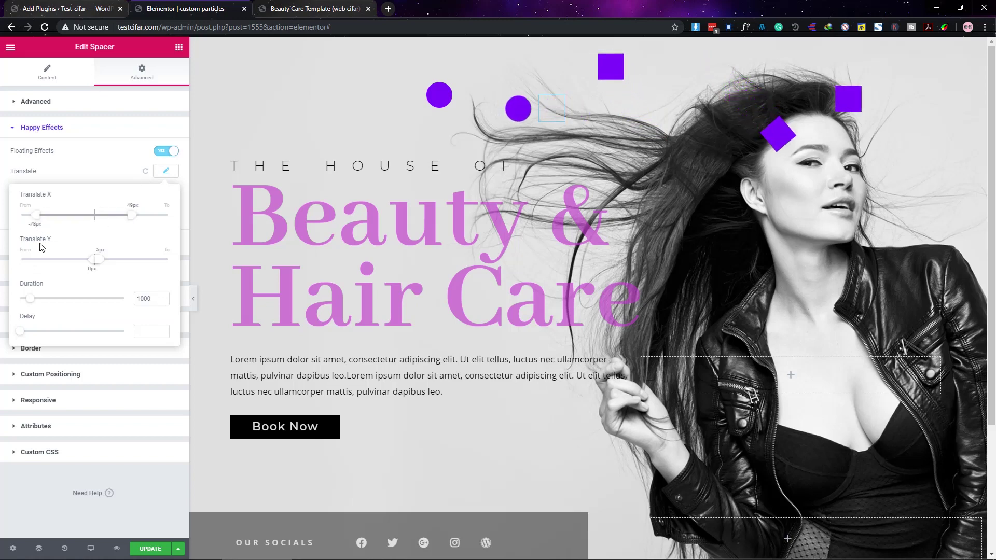
pyautogui.click(35, 260)
pyautogui.click(154, 261)
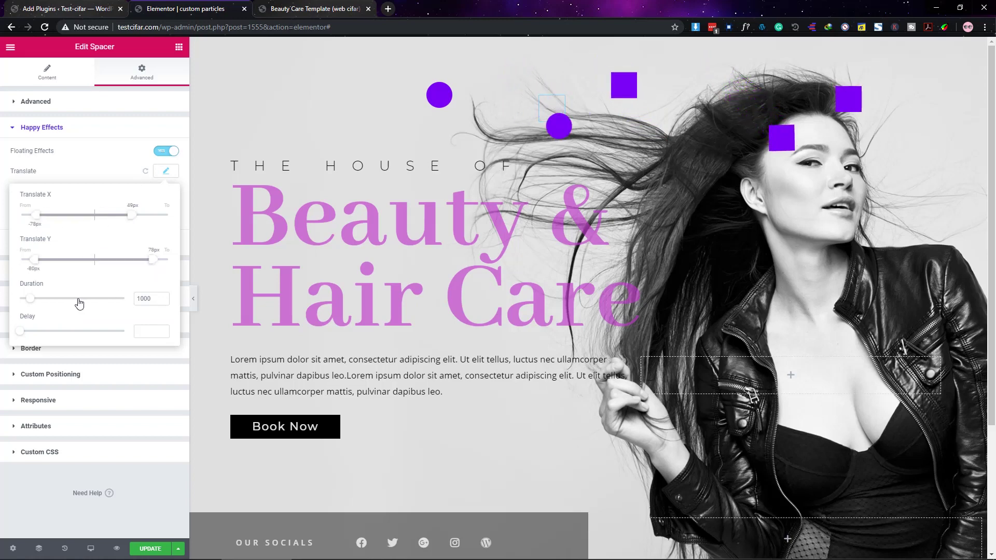
pyautogui.click(88, 300)
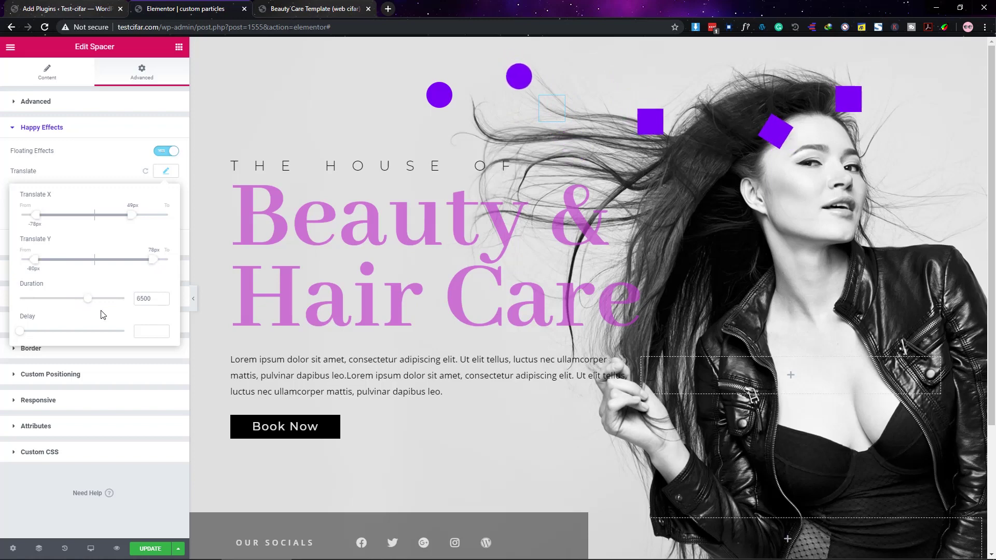
pyautogui.click(101, 174)
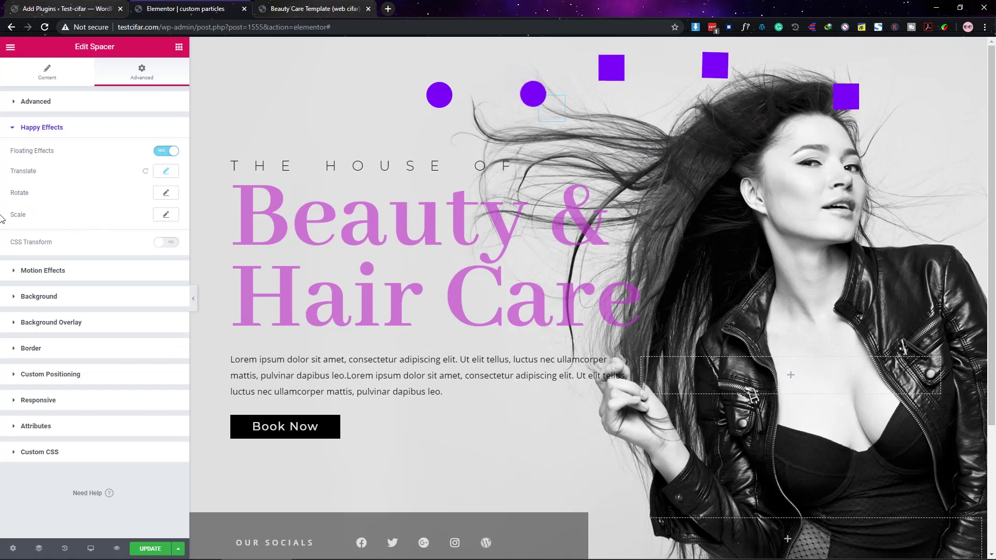
# - Add a Scale animation to the circle with Scale X 1.7 to 2.1 px, Scale Y 1.6 to 2.1 px and a duration of 6600
pyautogui.click(166, 214)
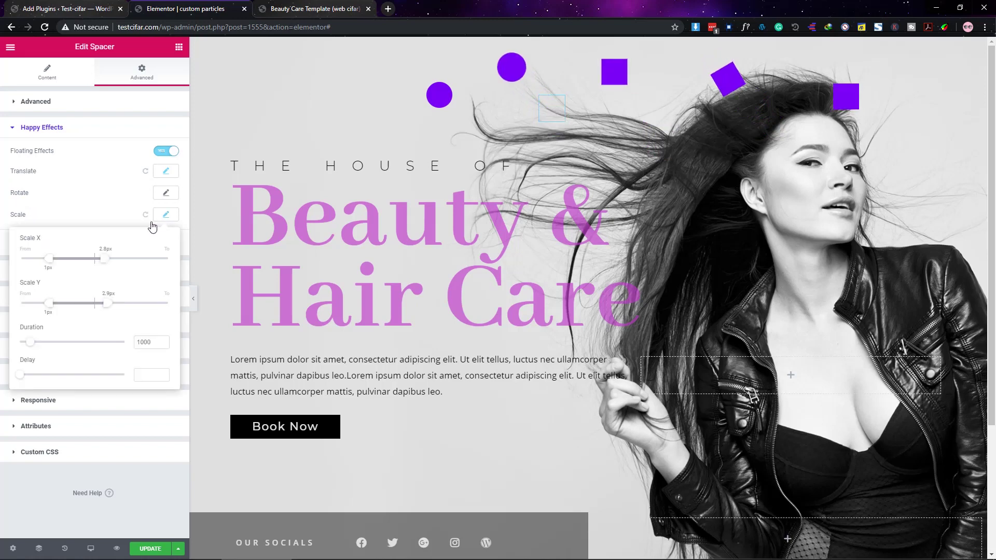
pyautogui.click(71, 260)
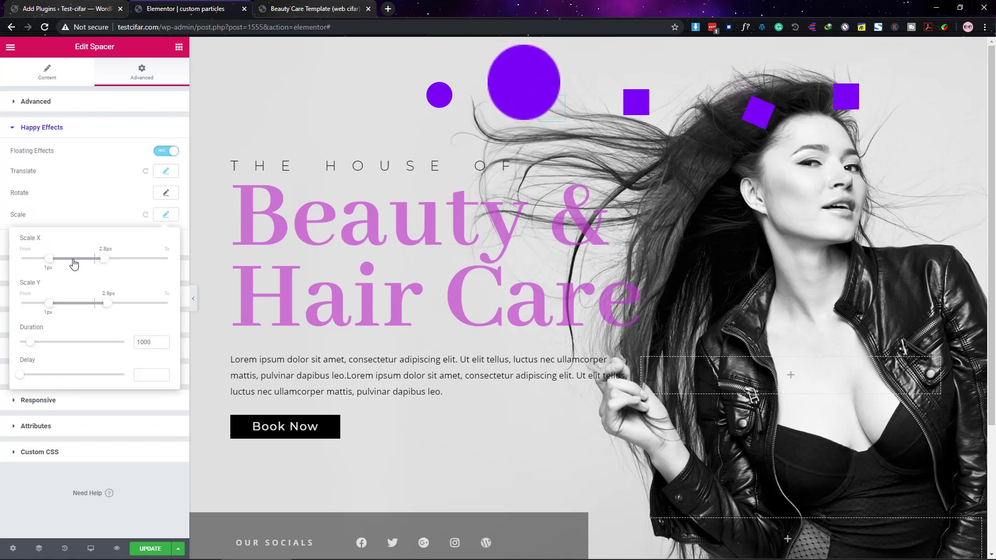
pyautogui.click(72, 303)
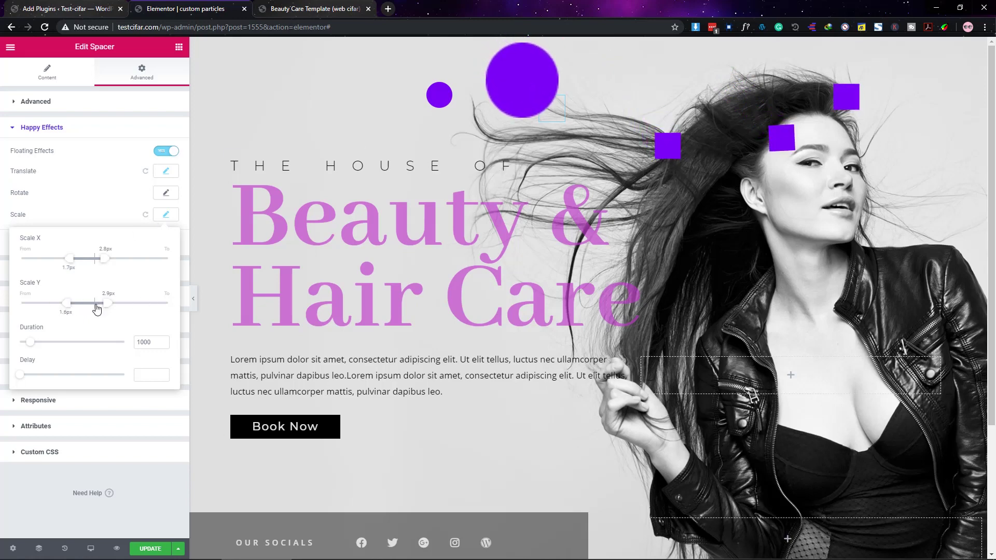
pyautogui.click(94, 305)
pyautogui.click(96, 259)
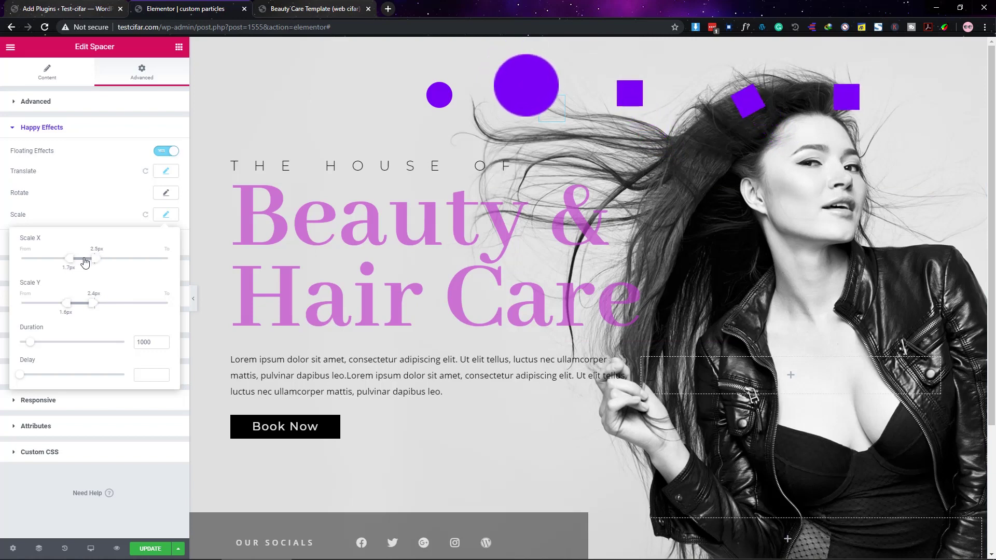
pyautogui.click(84, 259)
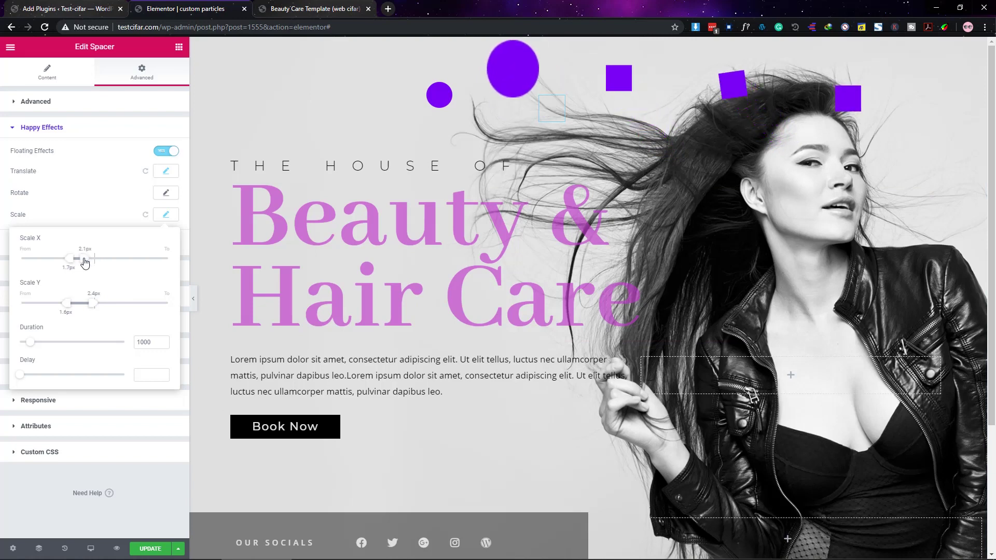
pyautogui.click(84, 304)
pyautogui.moveTo(58, 348); pyautogui.dragTo(89, 344)
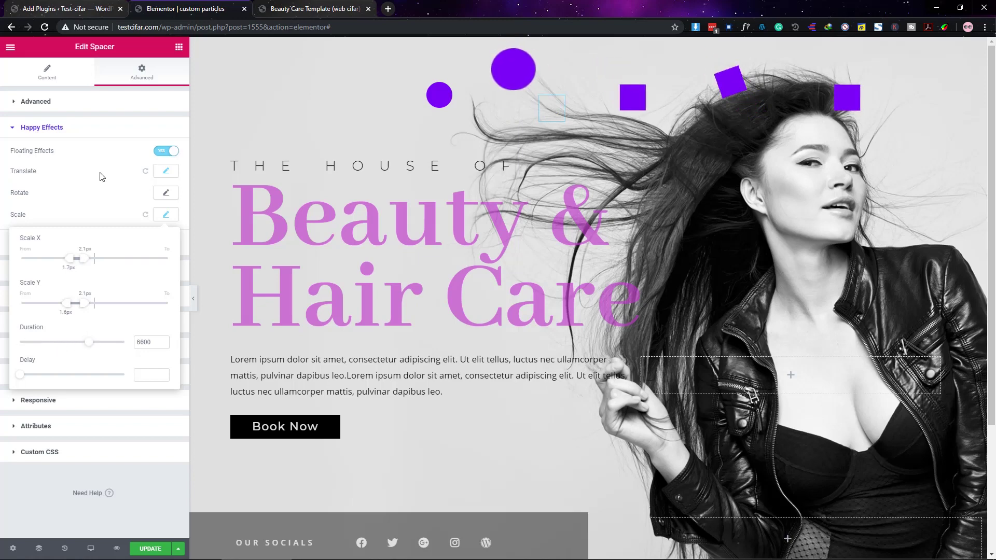
# - Reset the purple circle's Scale animation, keeping its Translate effect, and review the Translate settings
pyautogui.click(112, 207)
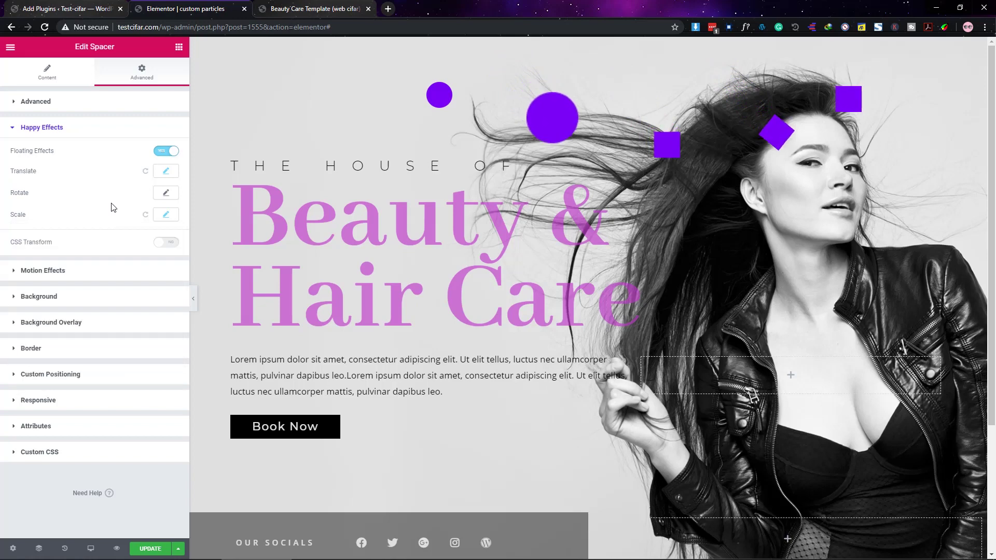
pyautogui.click(145, 215)
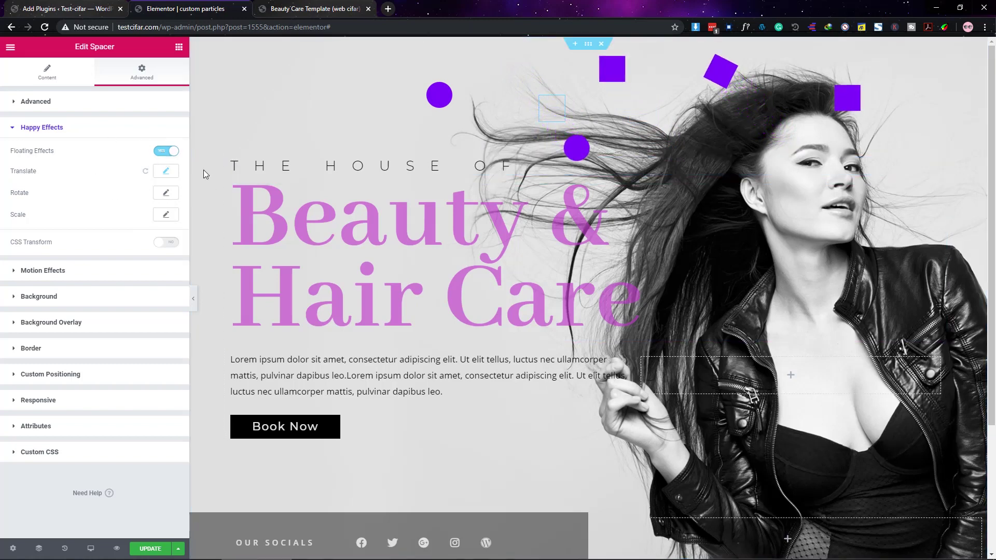
pyautogui.click(169, 177)
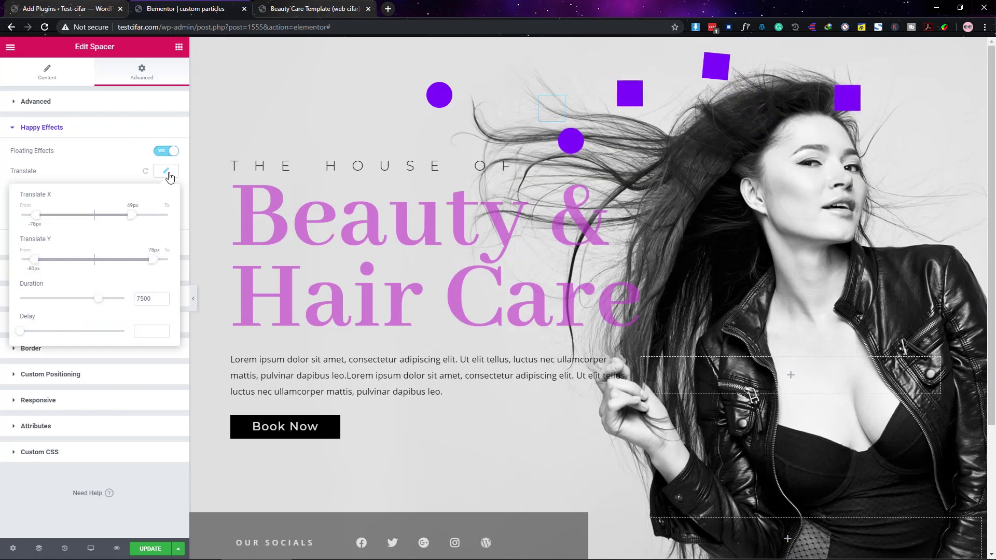
pyautogui.click(167, 174)
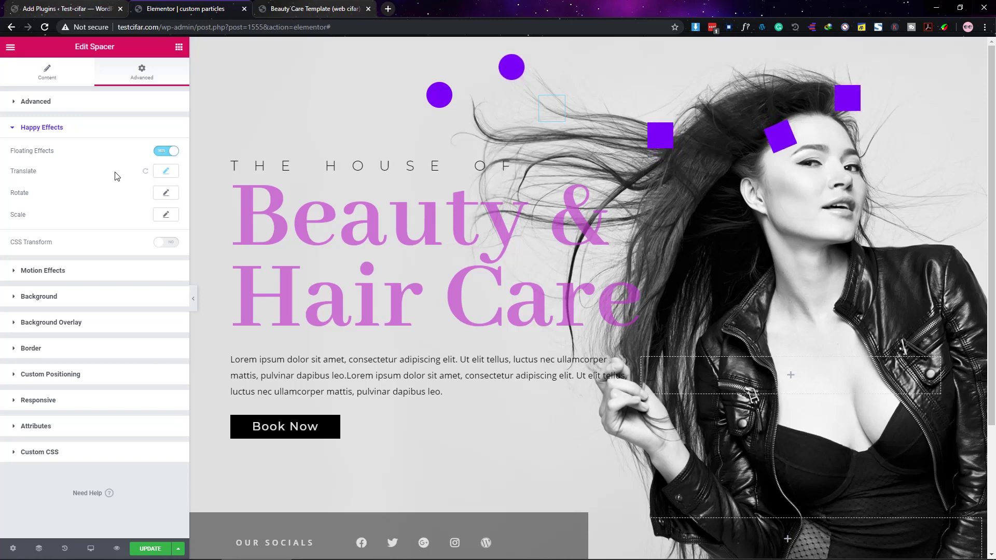
# - Compare the floating shapes on the finished Beauty Care Template page with the circle's Translate and Space settings in the editor
pyautogui.click(286, 8)
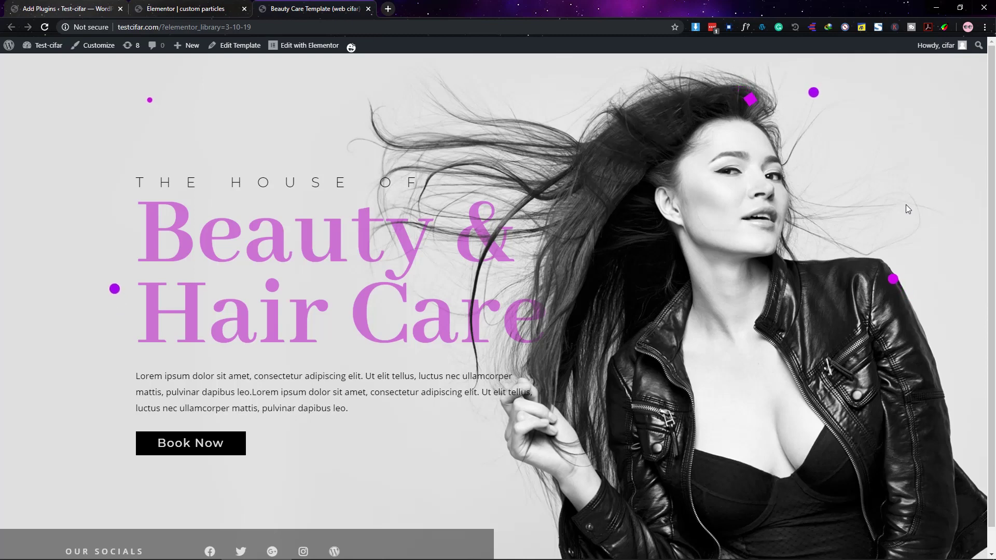
pyautogui.click(197, 4)
pyautogui.click(157, 173)
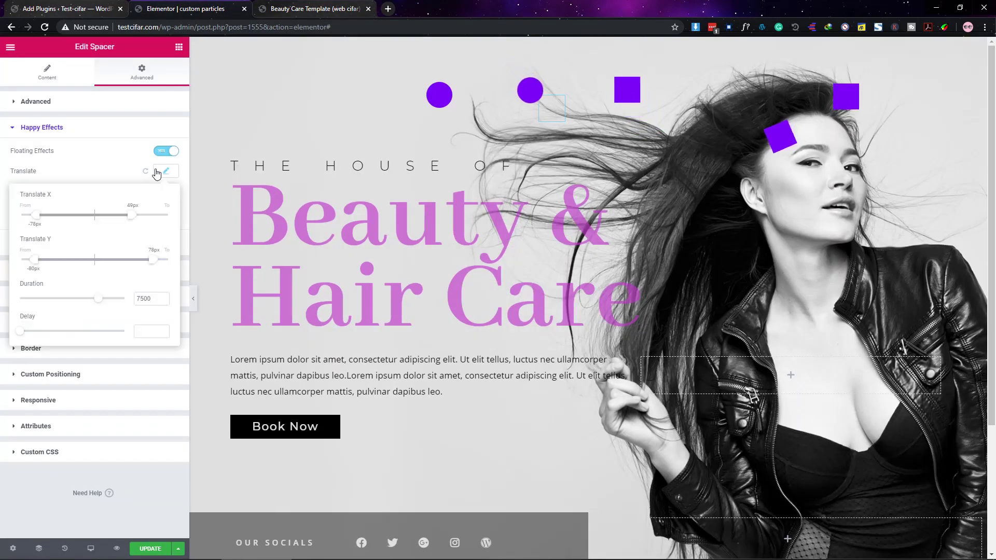
pyautogui.click(32, 155)
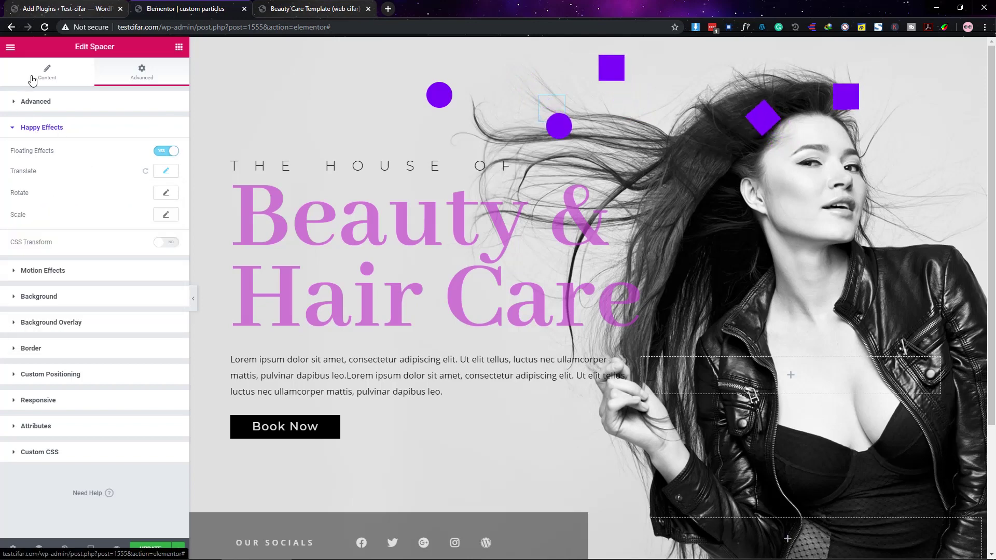
pyautogui.click(32, 79)
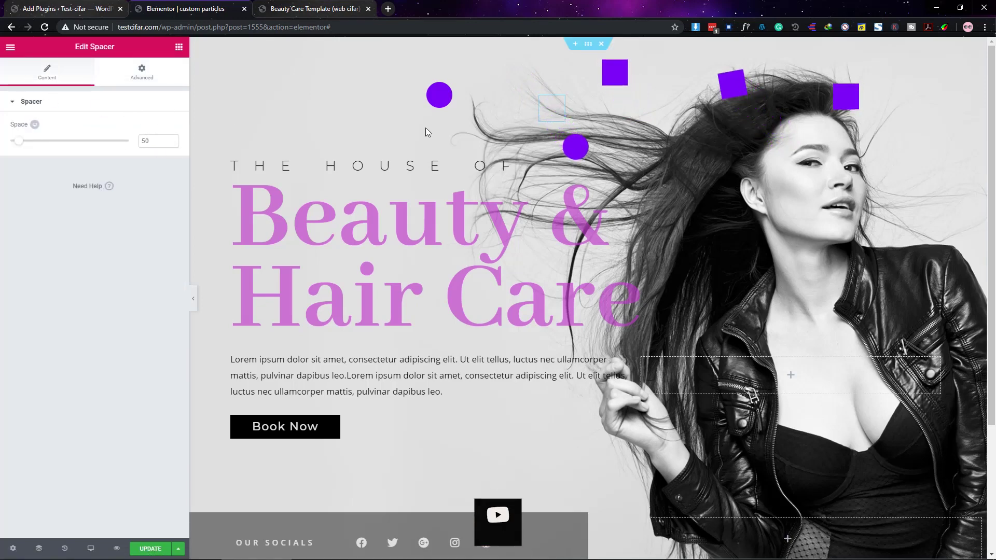
pyautogui.click(288, 10)
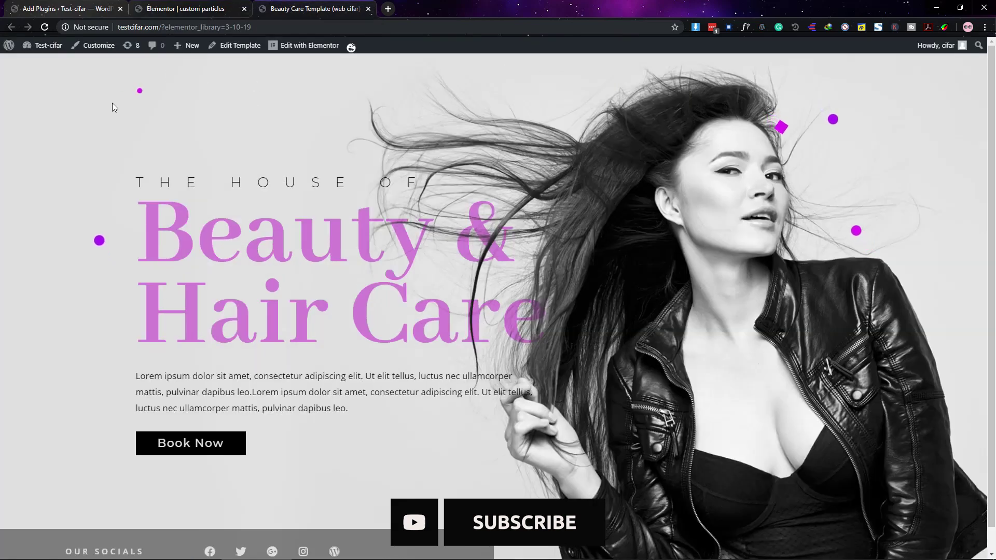
pyautogui.click(176, 7)
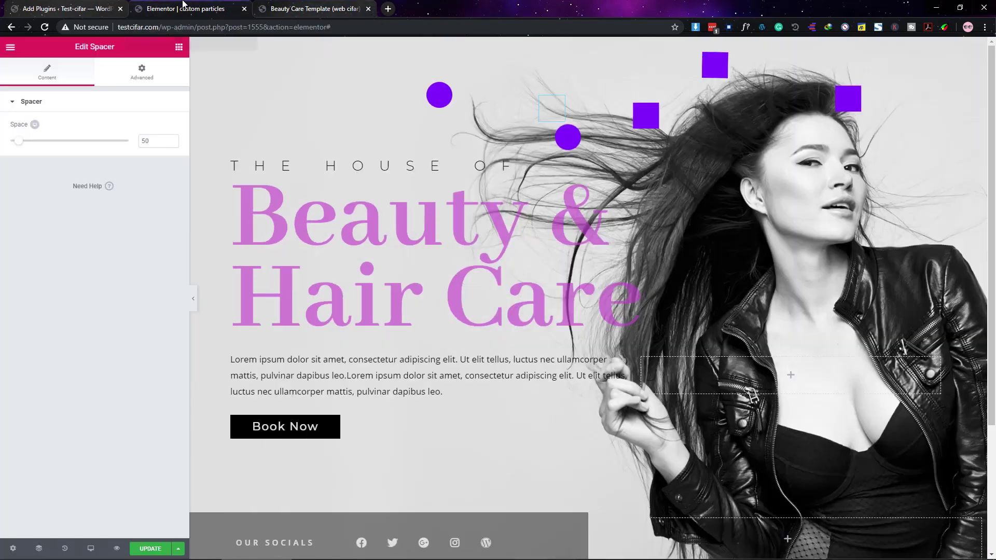
pyautogui.click(346, 5)
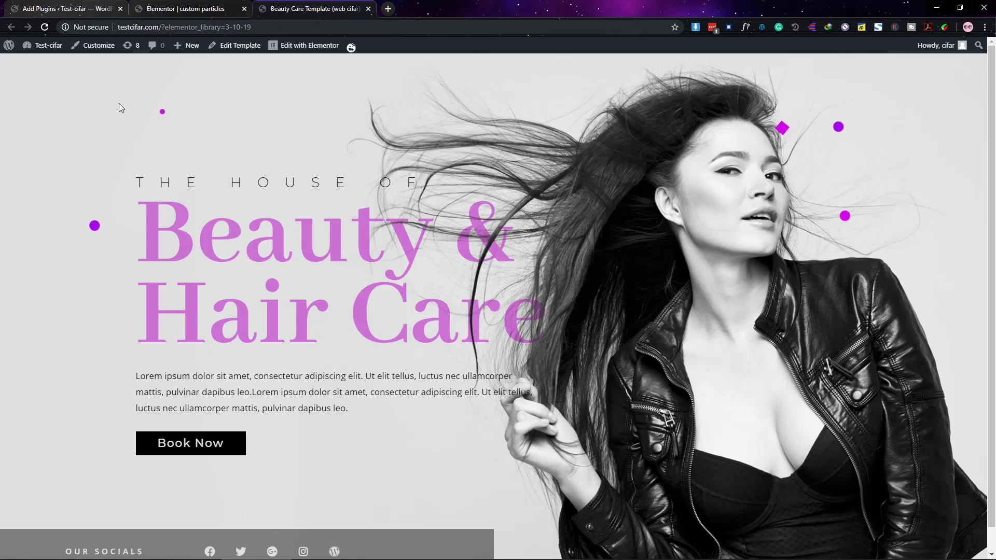